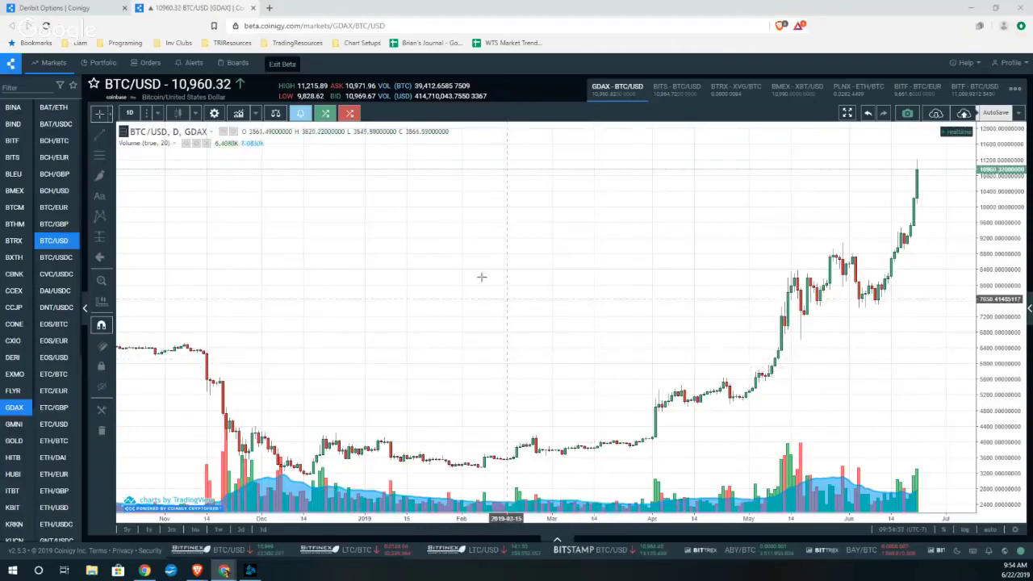
# - Switch the BTC/USD chart to weekly candles, fit the price history in view, and hide the volume indicator
pyautogui.click(131, 113)
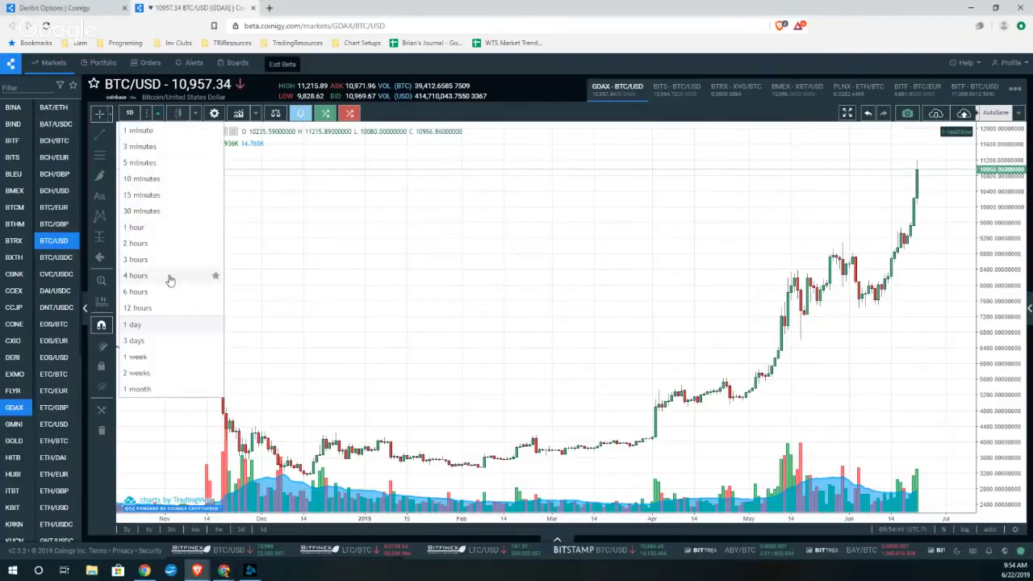
pyautogui.click(168, 358)
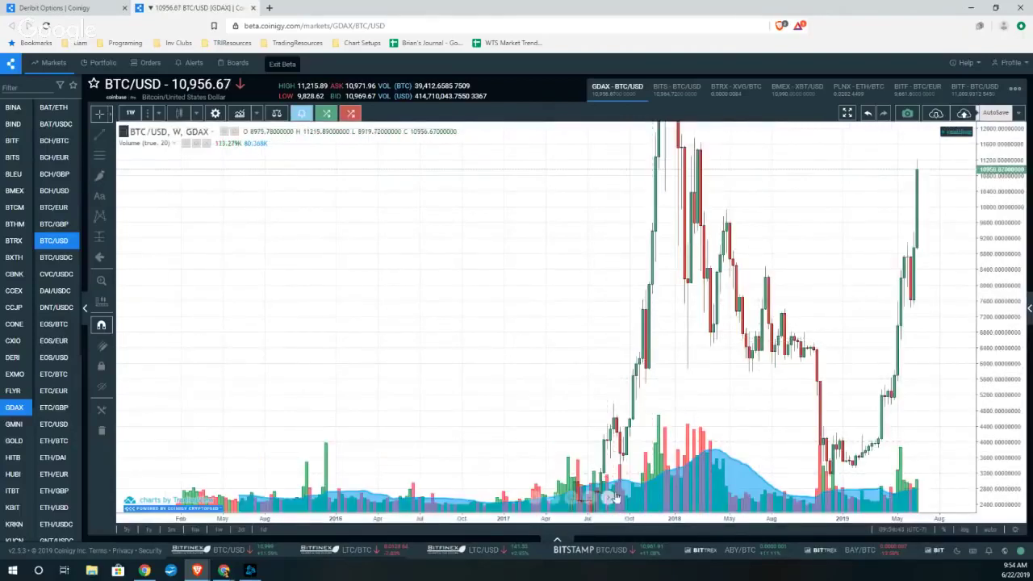
pyautogui.click(572, 501)
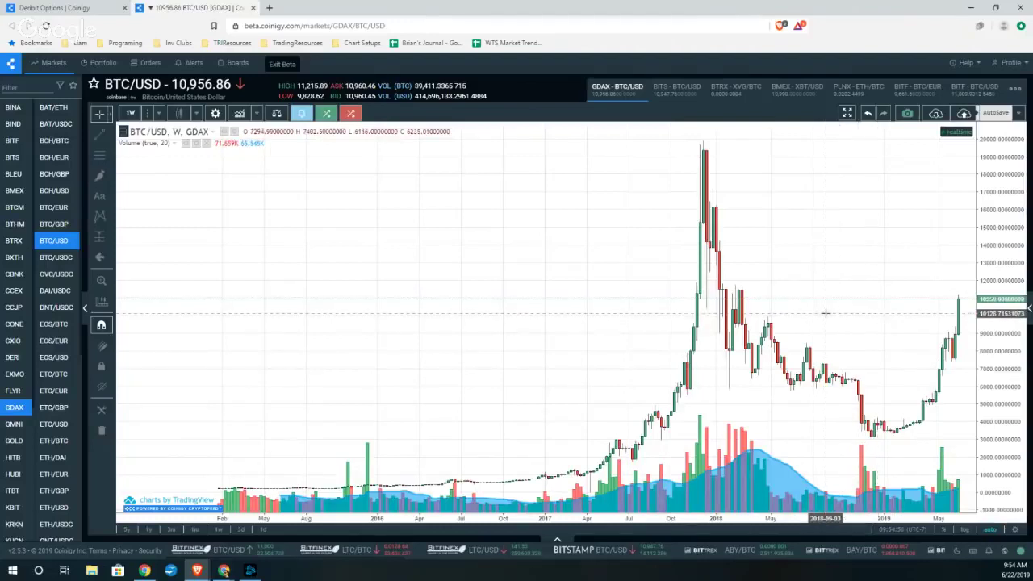
pyautogui.scroll(5, 825, 313)
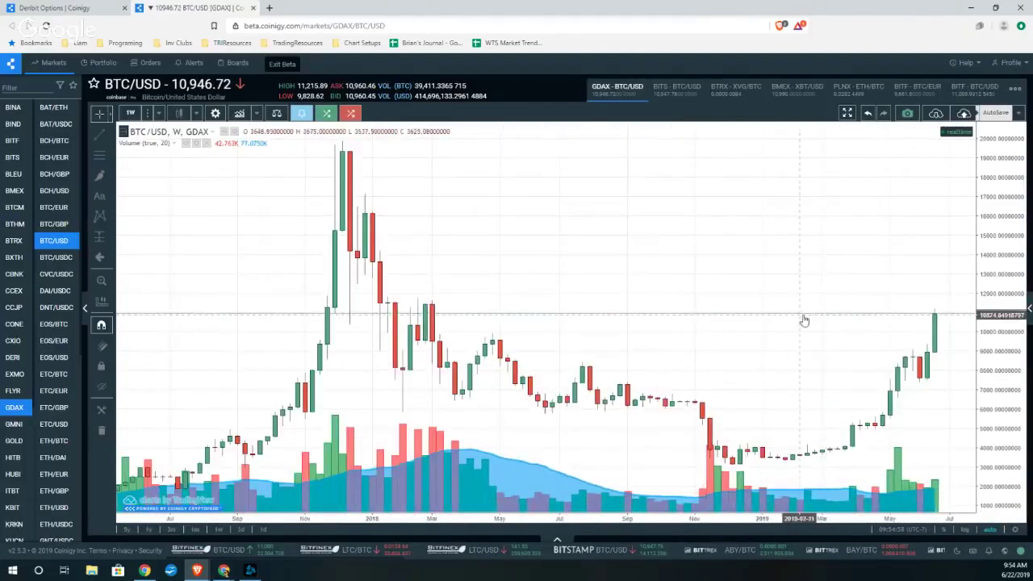
pyautogui.moveTo(804, 321); pyautogui.dragTo(761, 315)
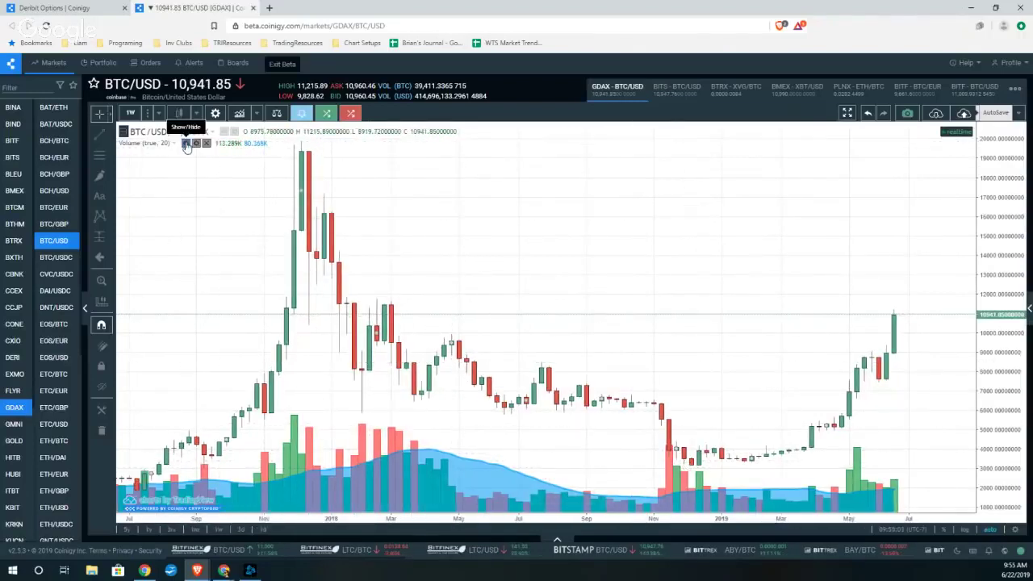
pyautogui.click(186, 143)
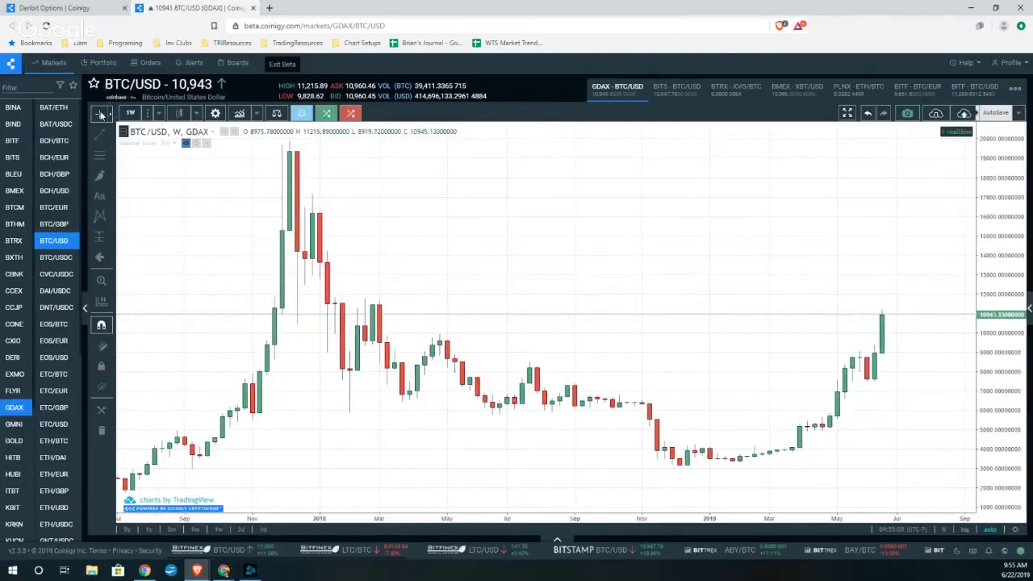
# - Draw a Fib Retracement from the December 2017 high at 19891.99 to the December 2018 low at 3195
pyautogui.click(100, 158)
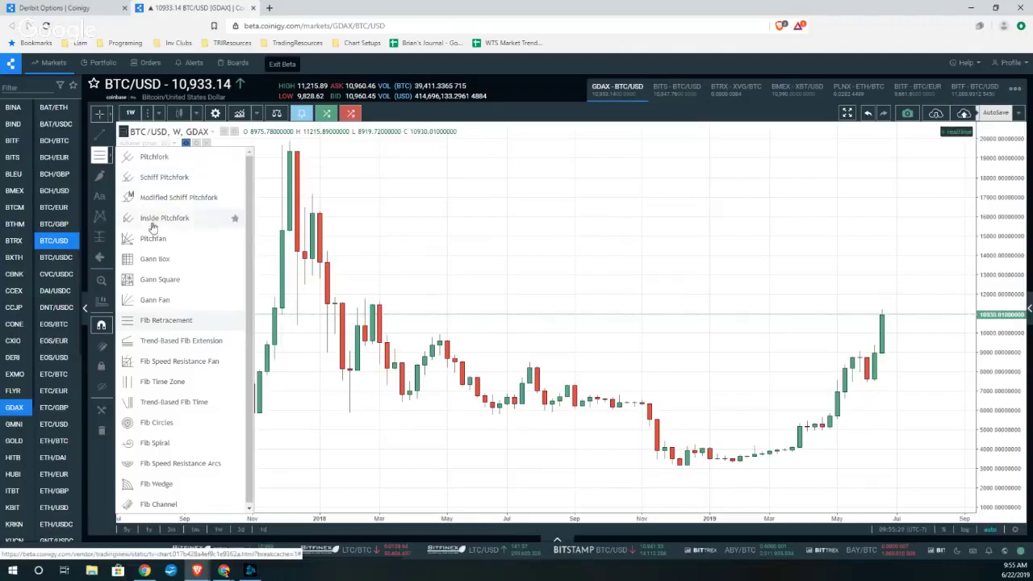
pyautogui.click(179, 321)
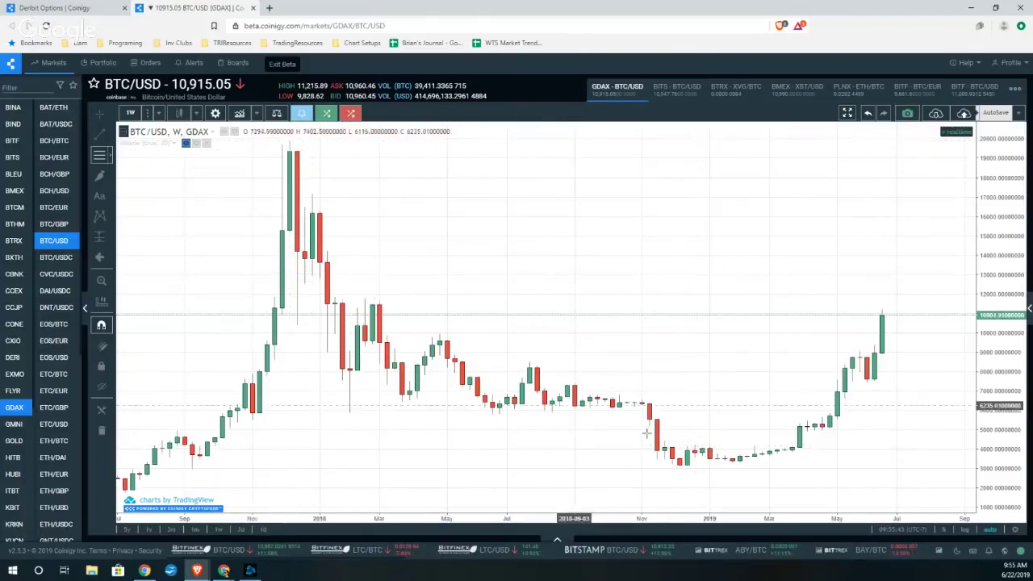
pyautogui.click(290, 143)
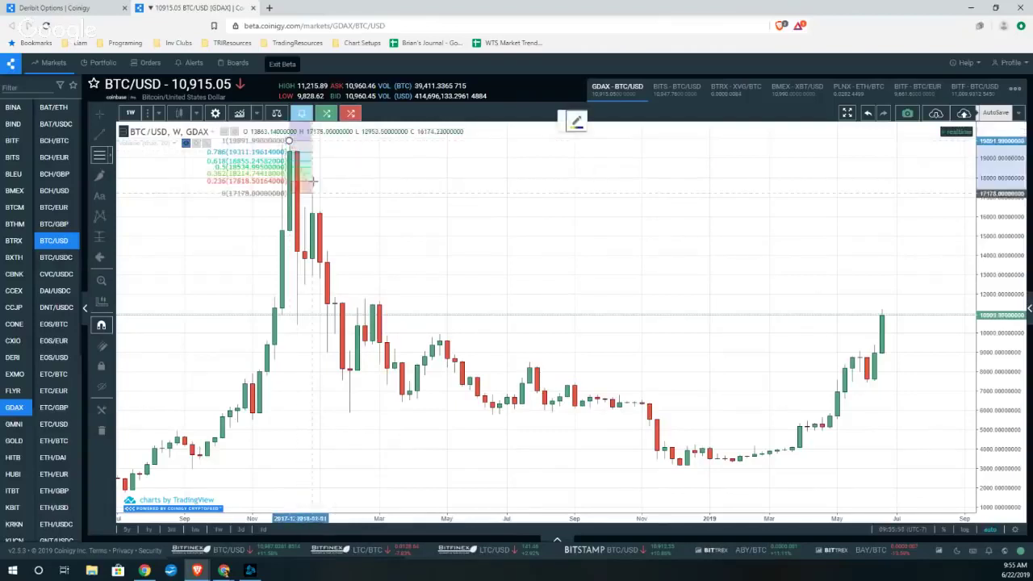
pyautogui.click(334, 198)
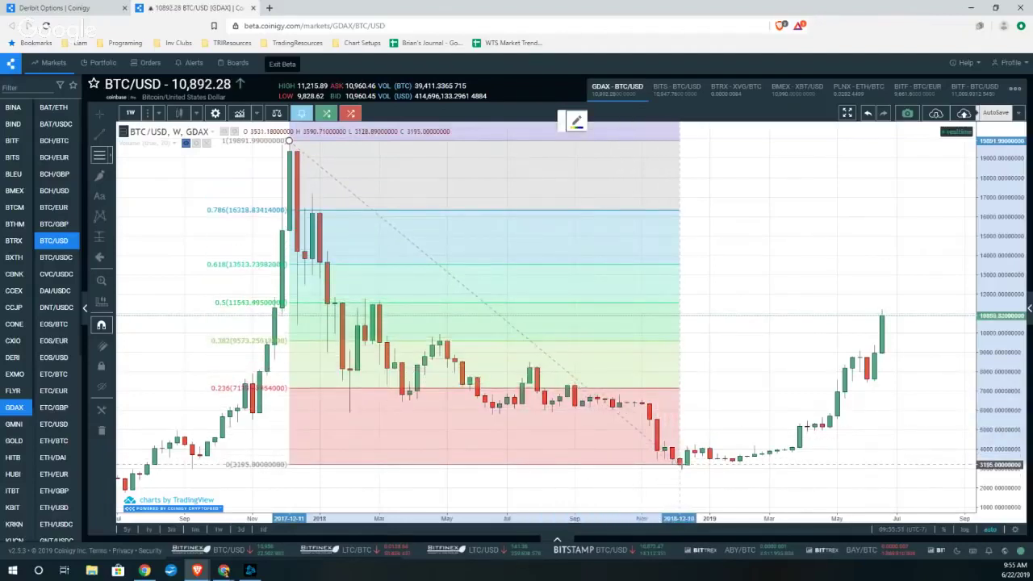
pyautogui.click(679, 465)
pyautogui.click(722, 362)
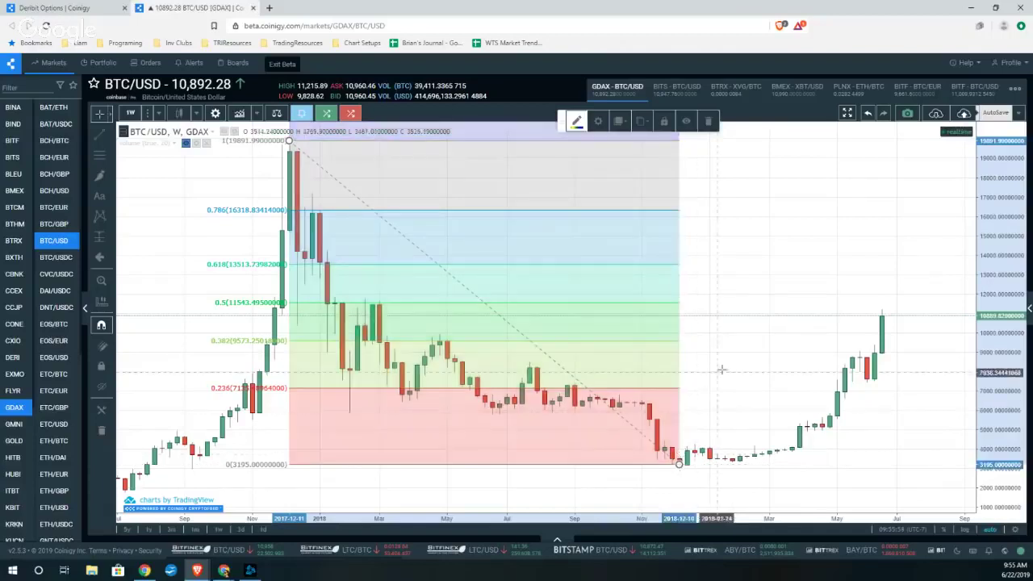
# - Examine the Fibonacci levels, including the 1.618 extension above the high, against the weekly price candles
pyautogui.moveTo(760, 255); pyautogui.dragTo(747, 269)
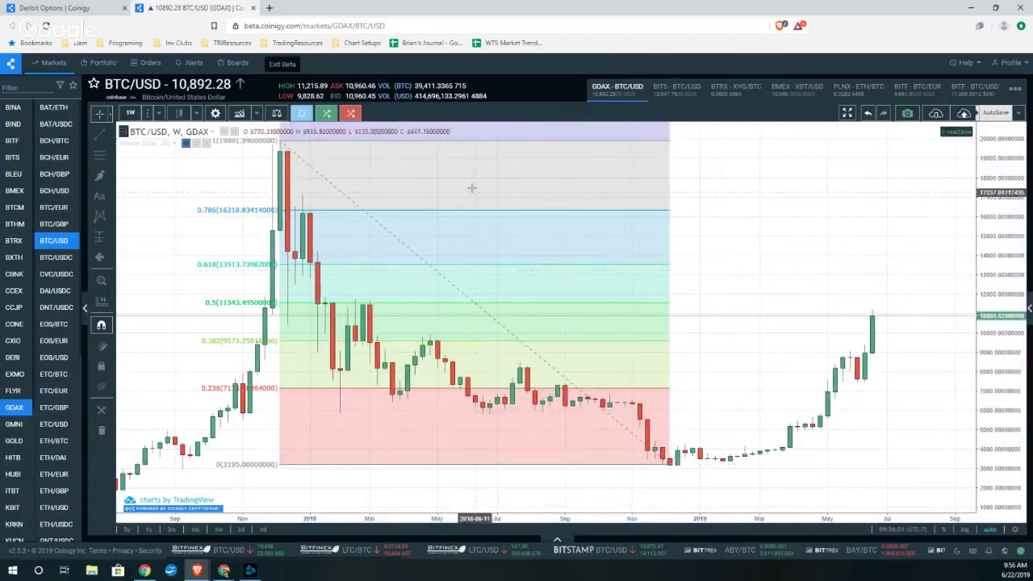
pyautogui.moveTo(990, 276); pyautogui.dragTo(992, 301)
pyautogui.moveTo(869, 228); pyautogui.dragTo(850, 337)
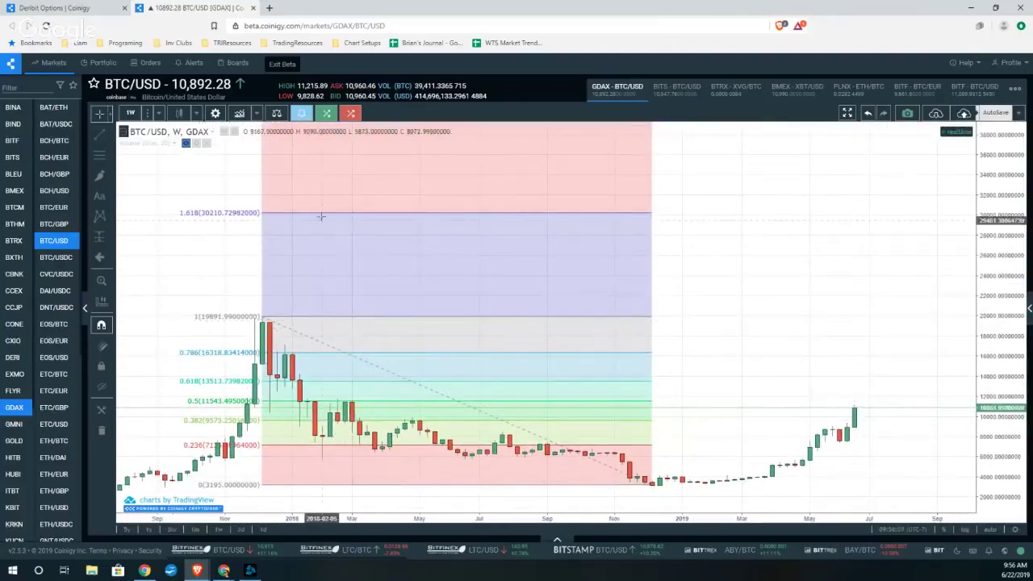
pyautogui.moveTo(778, 371); pyautogui.dragTo(790, 304)
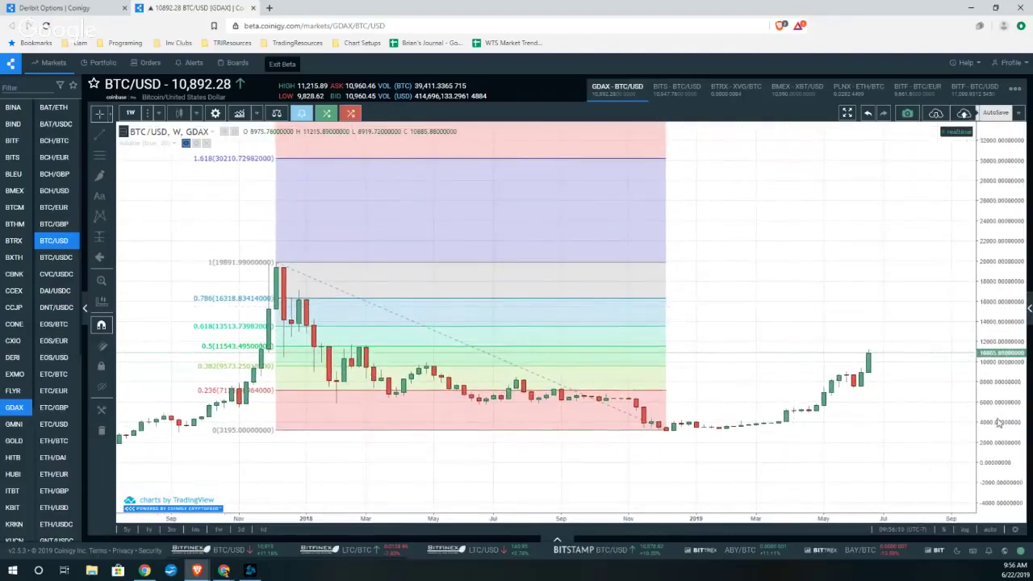
pyautogui.moveTo(1000, 434); pyautogui.dragTo(998, 347)
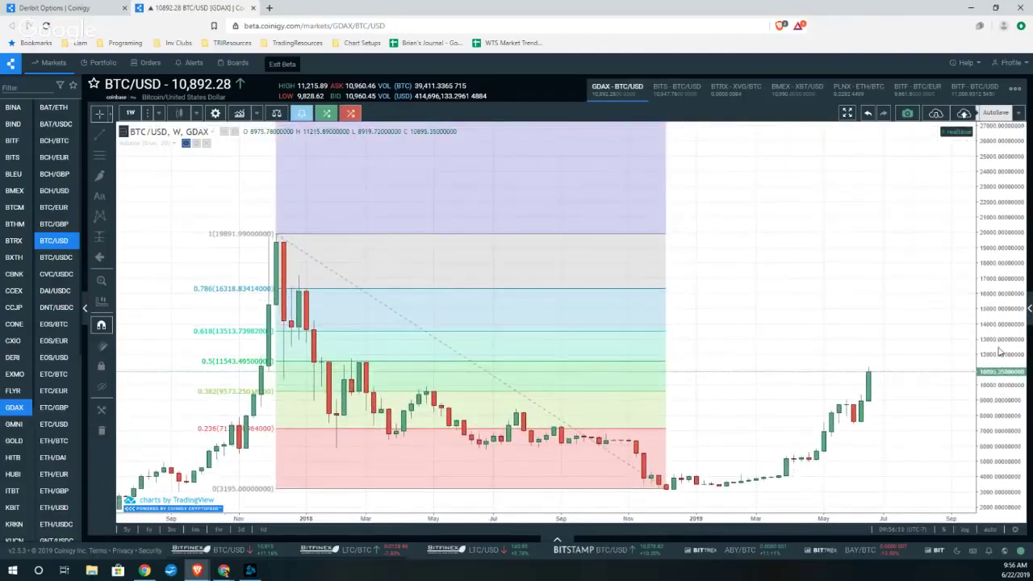
pyautogui.moveTo(895, 365); pyautogui.dragTo(892, 330)
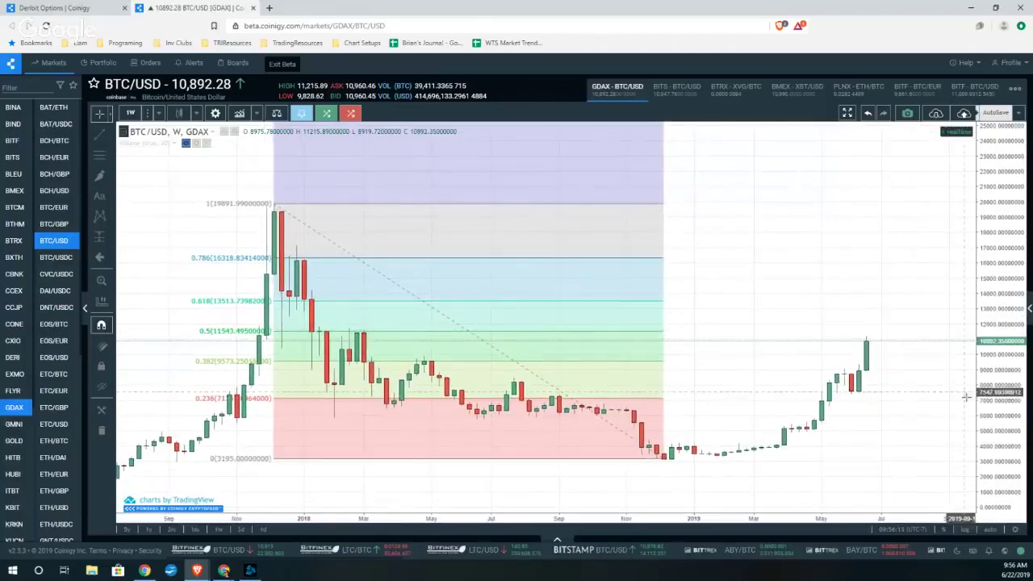
pyautogui.moveTo(990, 431); pyautogui.dragTo(987, 407)
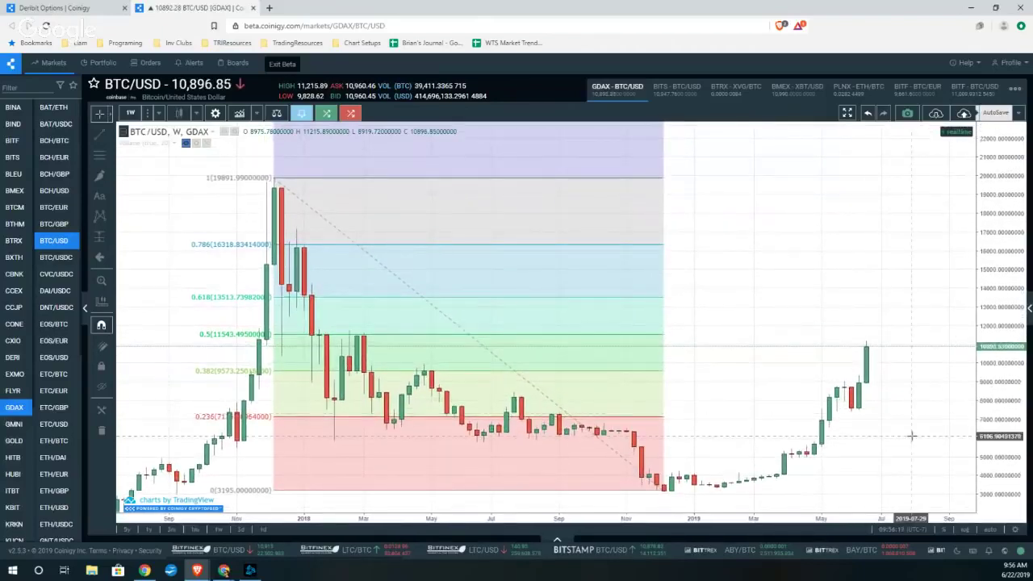
pyautogui.moveTo(910, 435); pyautogui.dragTo(903, 424)
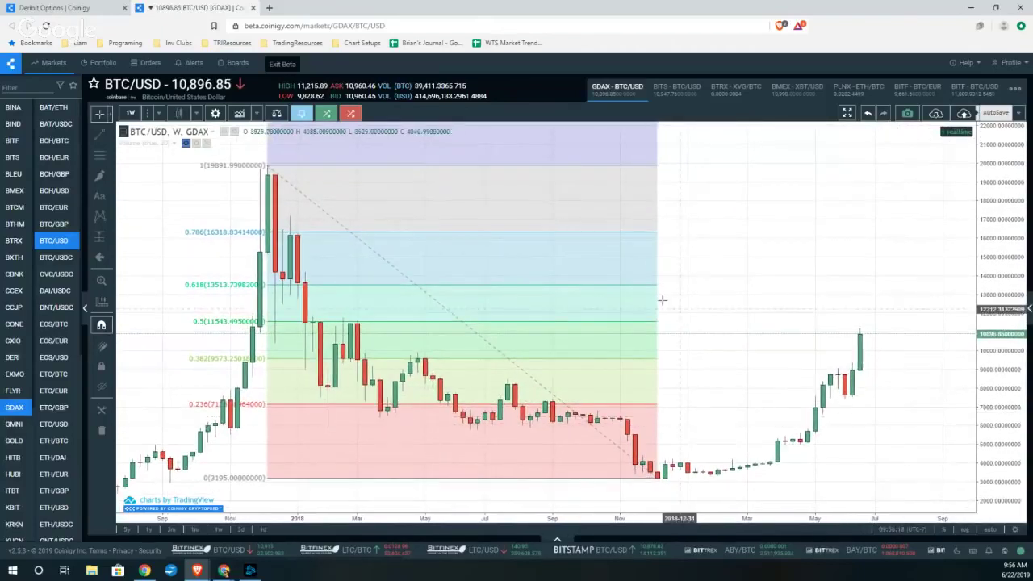
# - Hide the retracement's 1.618, 2.618, 3.618 and 4.236 levels, together with its trend line and background
pyautogui.doubleClick(536, 237)
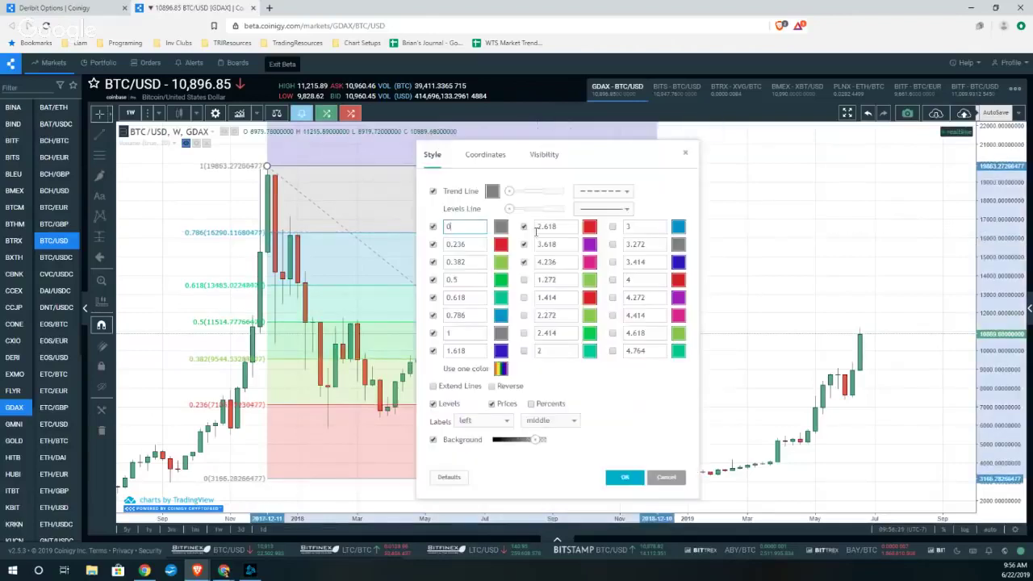
pyautogui.click(524, 226)
pyautogui.click(523, 263)
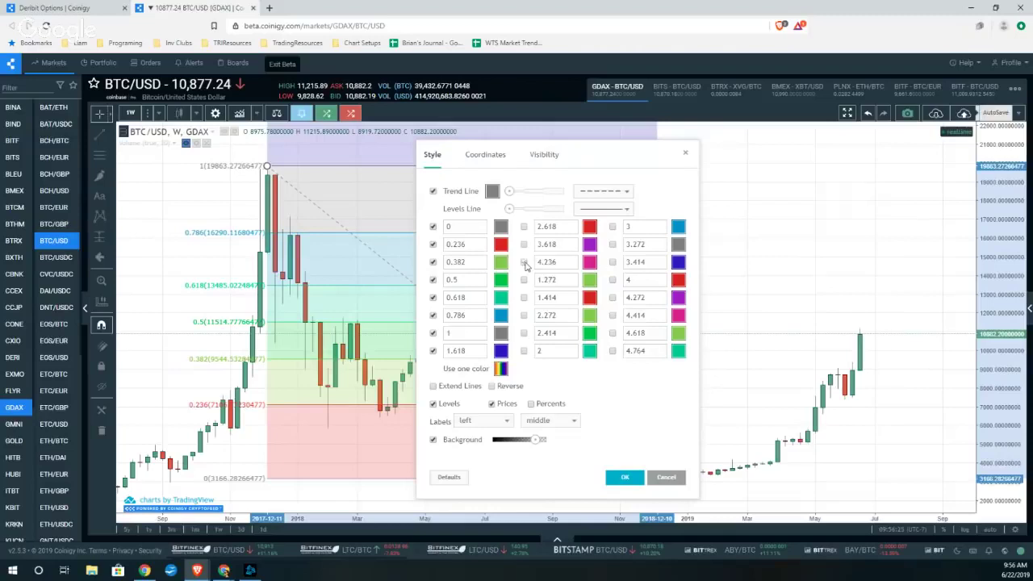
pyautogui.click(434, 352)
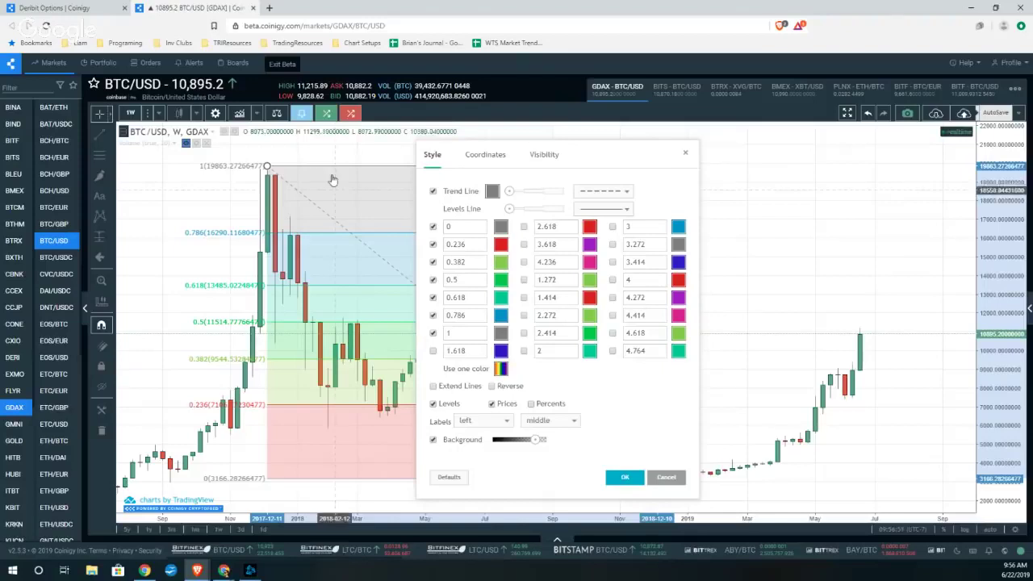
pyautogui.click(433, 440)
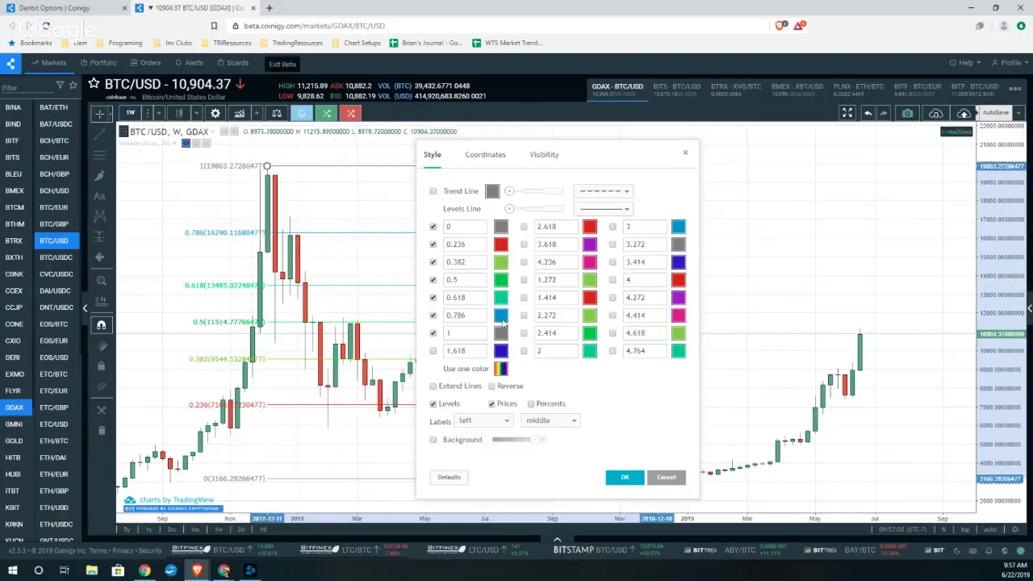
pyautogui.click(620, 481)
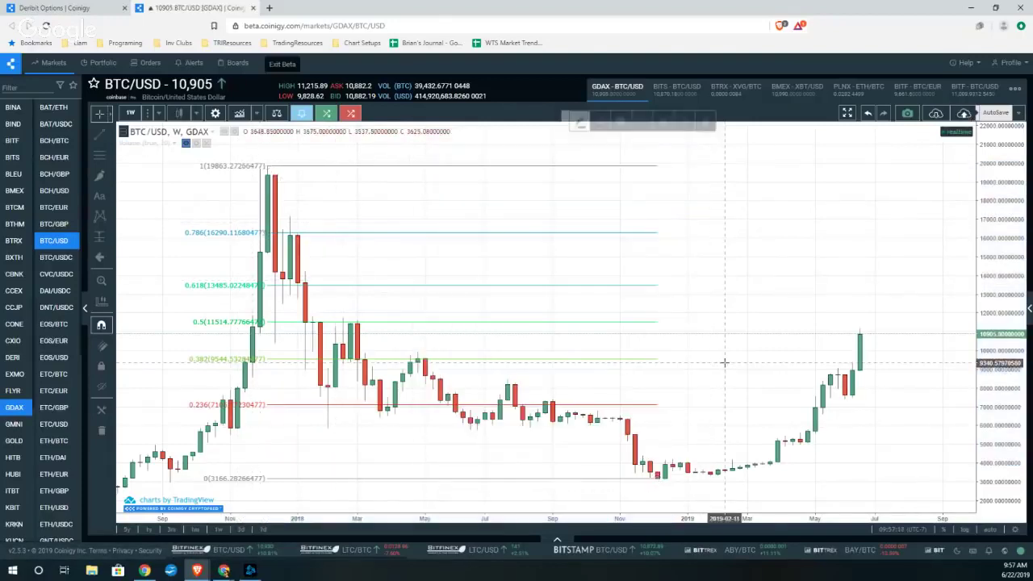
# - Add the text note "What question does this study help me answer" between the 0 and 0.236 levels, starting near January 2018
pyautogui.moveTo(721, 362); pyautogui.dragTo(733, 363)
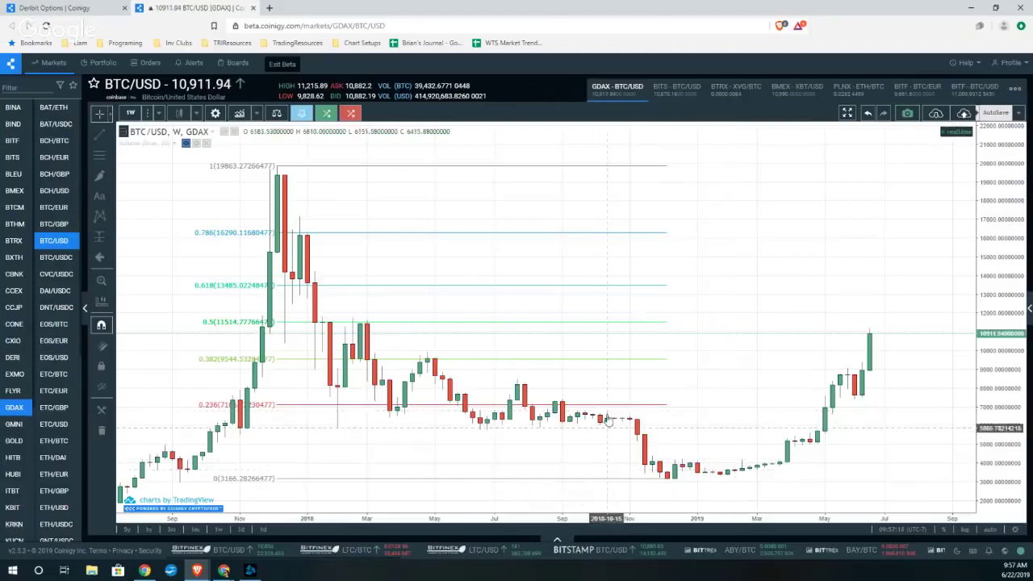
pyautogui.click(99, 195)
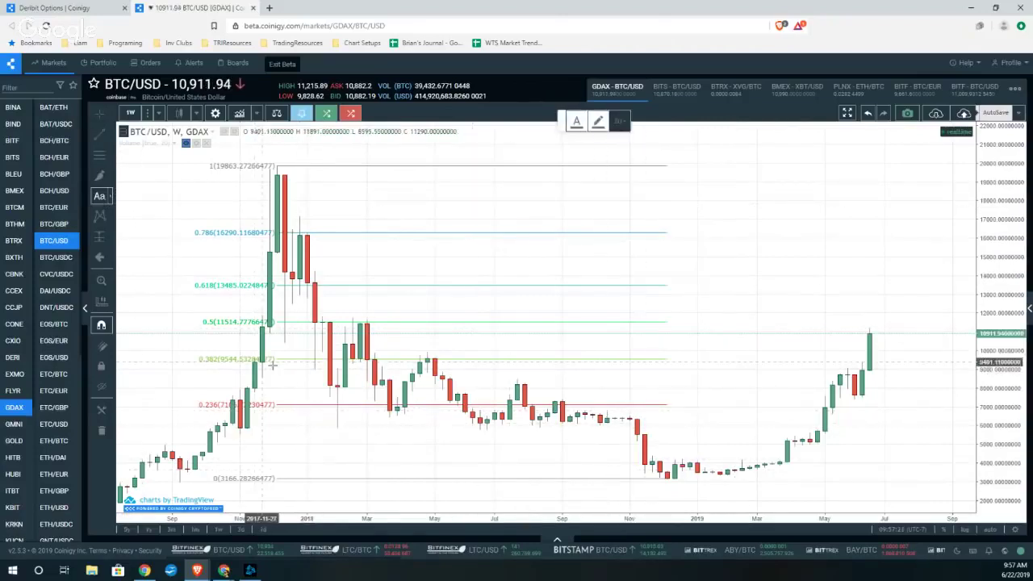
pyautogui.click(382, 452)
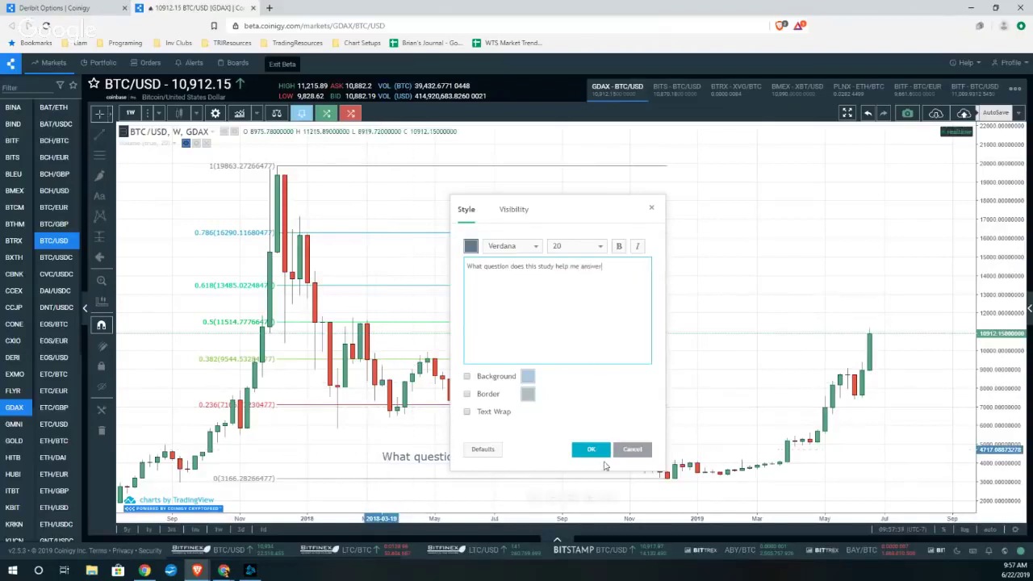
pyautogui.click(591, 449)
pyautogui.moveTo(524, 461); pyautogui.dragTo(443, 455)
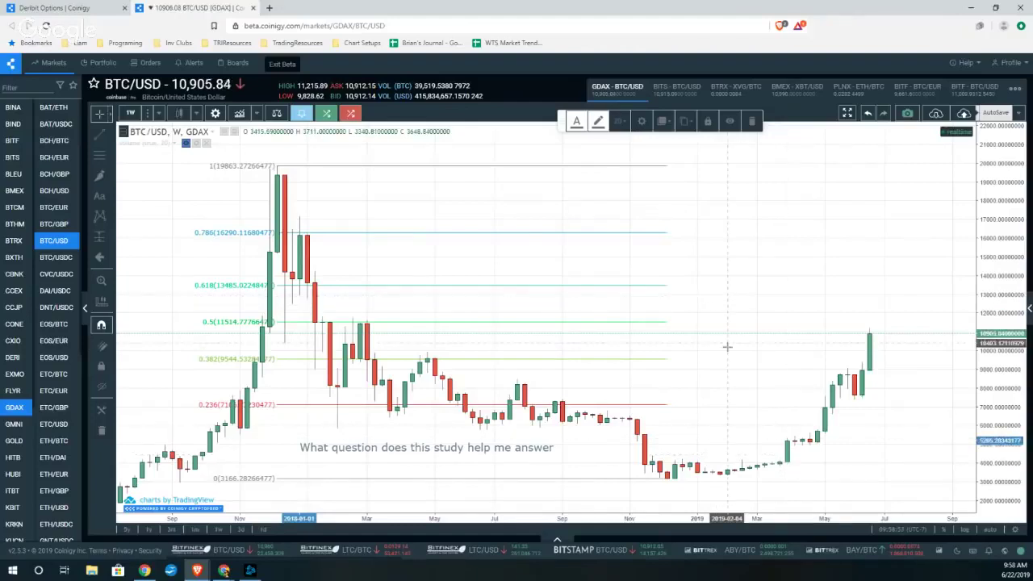
# - Draw a thin rectangle over the 0.382 level from September 2017 to July 2019, between about 9,140 and 10,030
pyautogui.click(101, 196)
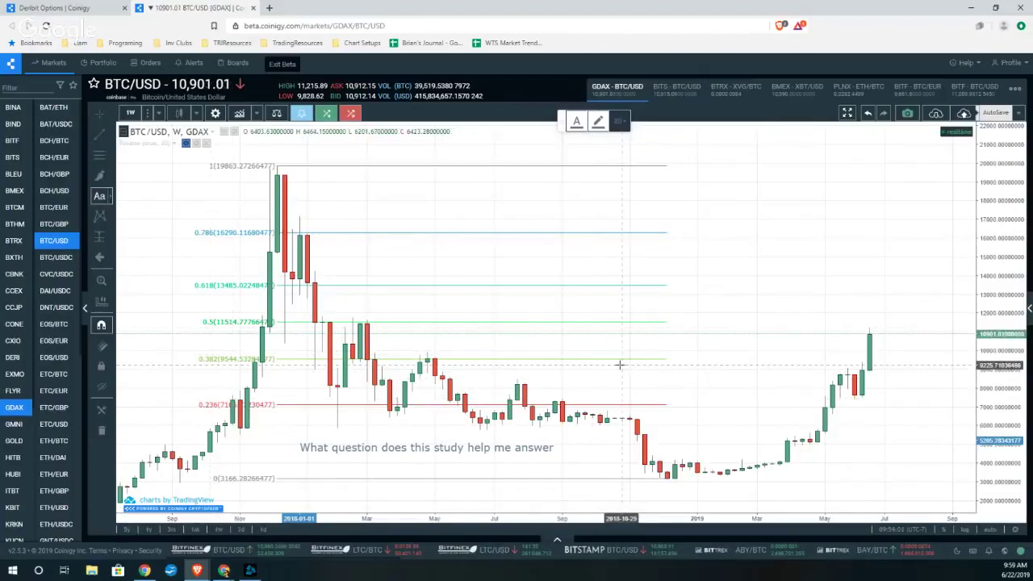
pyautogui.click(110, 178)
pyautogui.click(142, 196)
pyautogui.moveTo(187, 351)
pyautogui.mouseDown()
pyautogui.moveTo(446, 371)
pyautogui.moveTo(907, 367)
pyautogui.mouseUp()
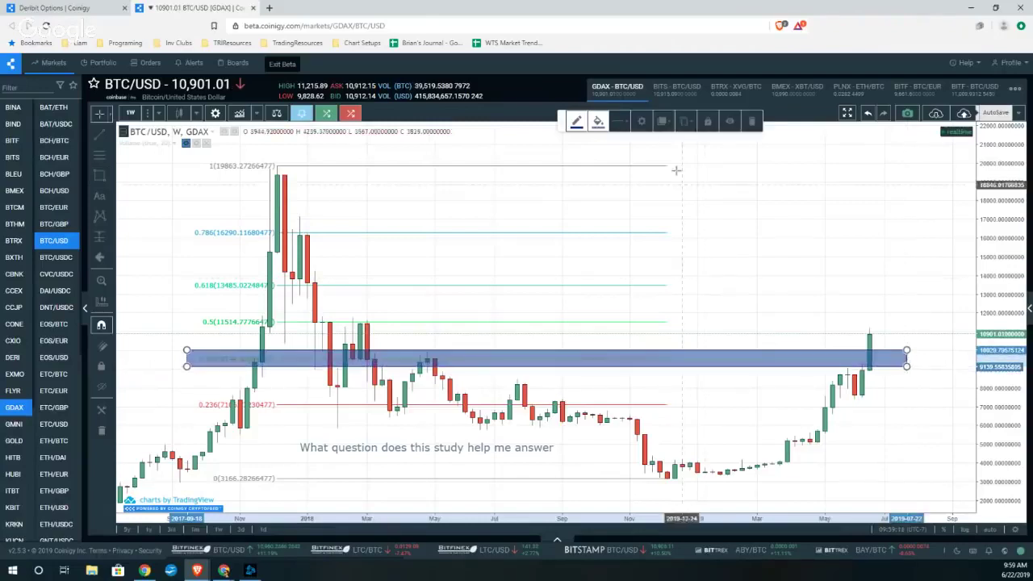
# - Fill the rectangle with cyan and move and resize it to span the zone between the 0.618 and 0.786 levels
pyautogui.click(598, 122)
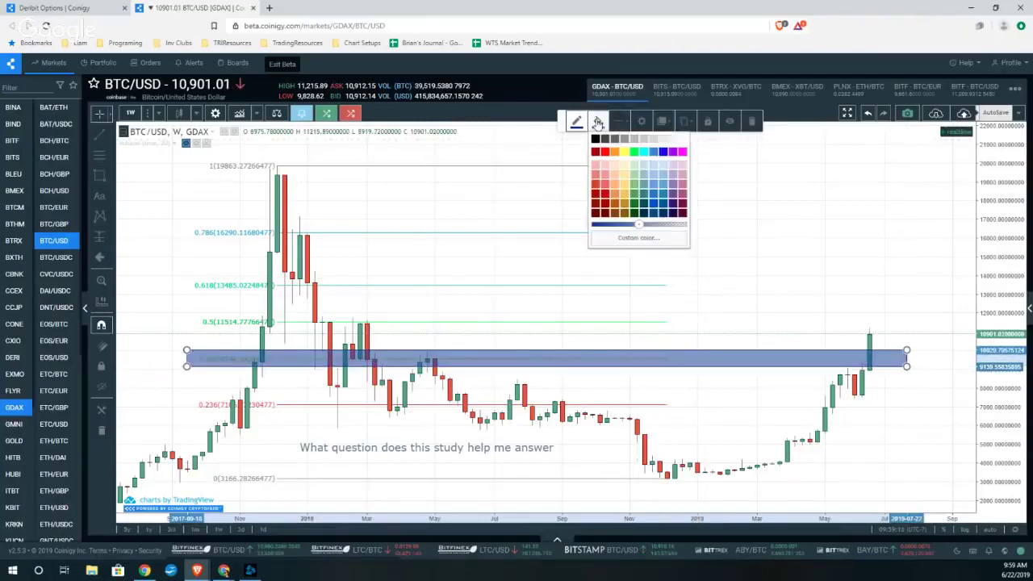
pyautogui.click(643, 153)
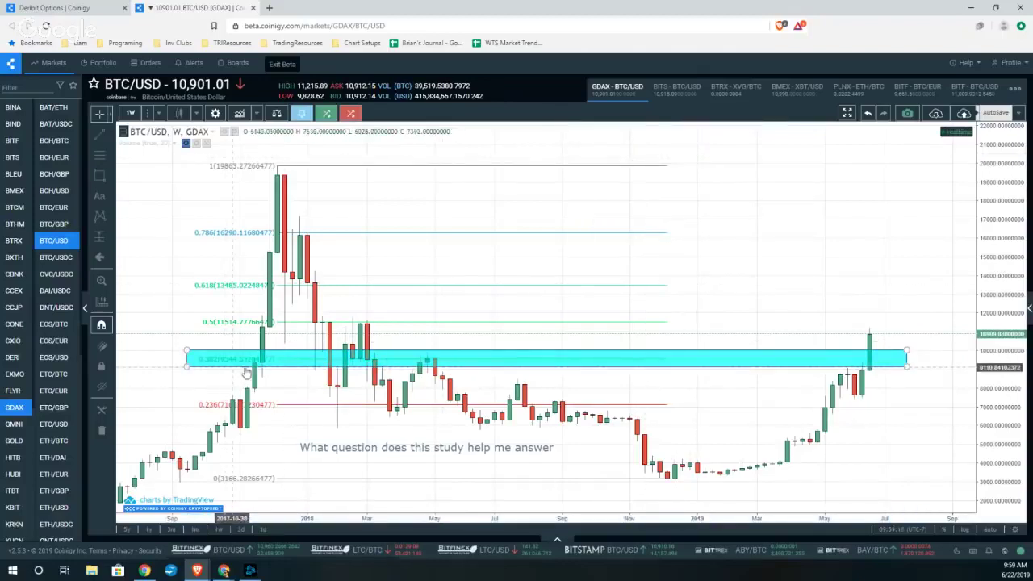
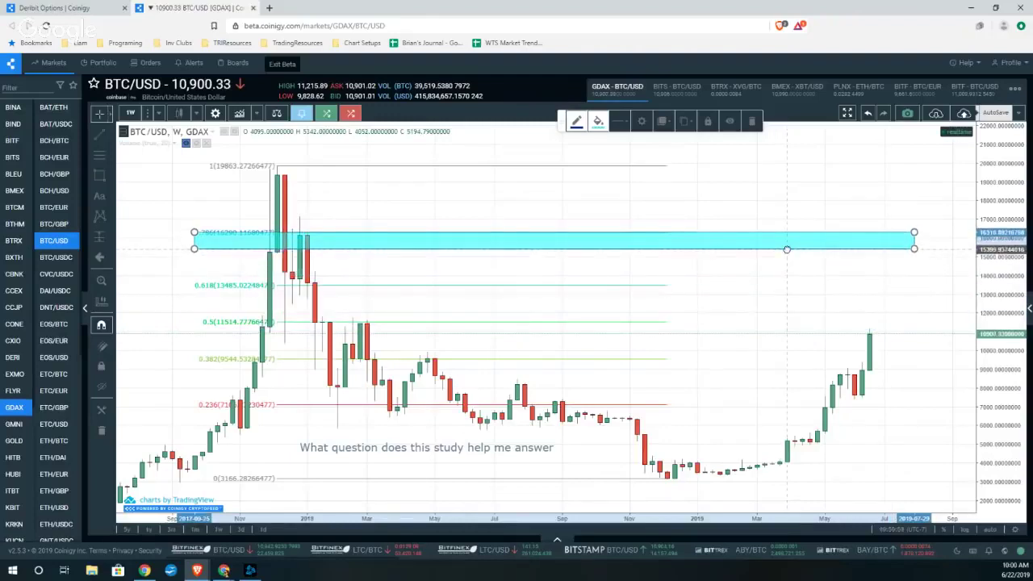
pyautogui.moveTo(194, 251); pyautogui.dragTo(335, 286)
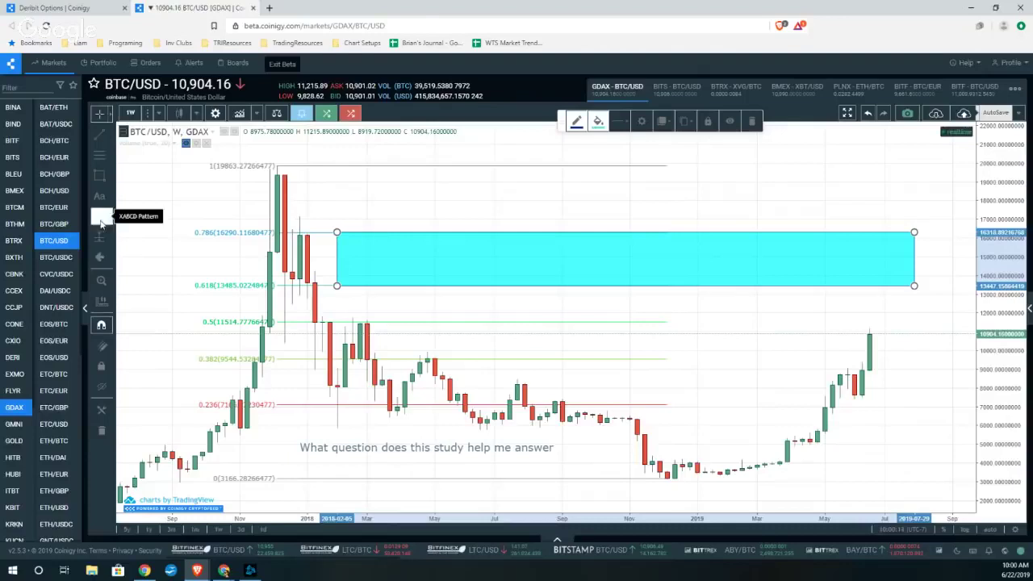
# - Place the "m" icon on the cyan rectangle's lower edge at the 0.618 level, midway between July and November 2018
pyautogui.click(111, 257)
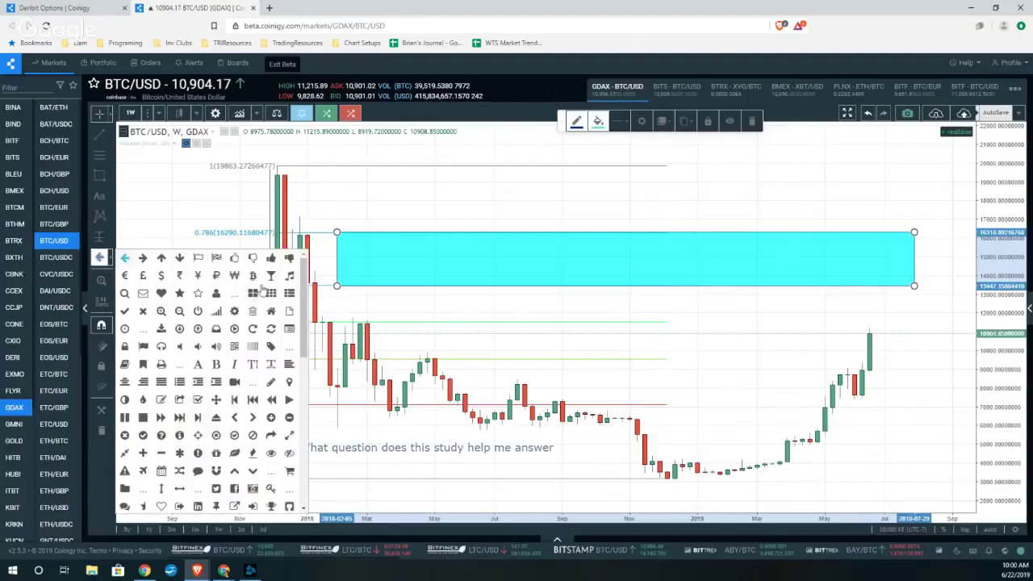
pyautogui.scroll(-1, 305, 307)
pyautogui.moveTo(305, 306); pyautogui.dragTo(295, 411)
pyautogui.click(252, 468)
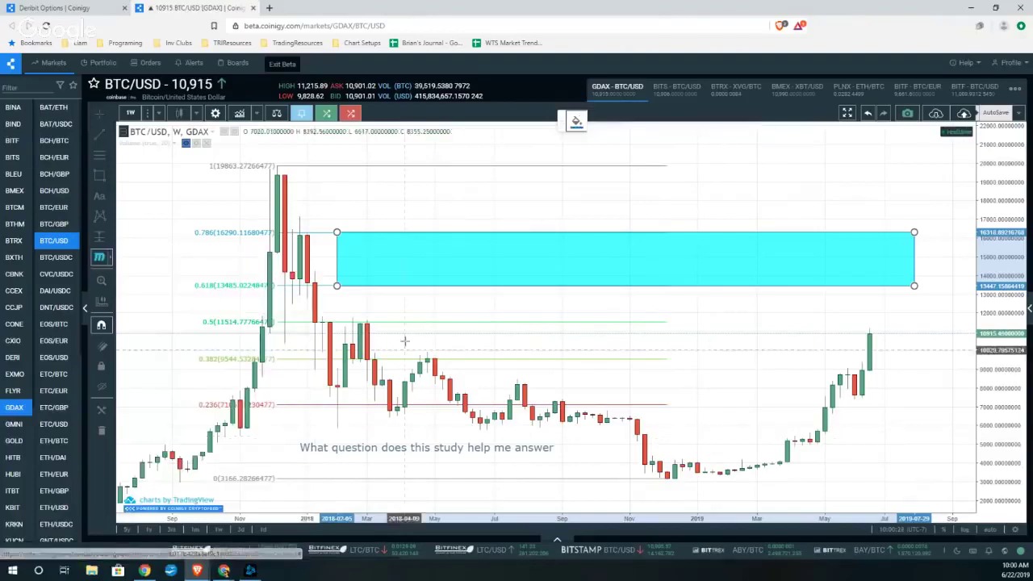
pyautogui.click(599, 285)
pyautogui.click(601, 309)
pyautogui.click(600, 311)
pyautogui.moveTo(600, 313); pyautogui.dragTo(597, 307)
pyautogui.click(563, 300)
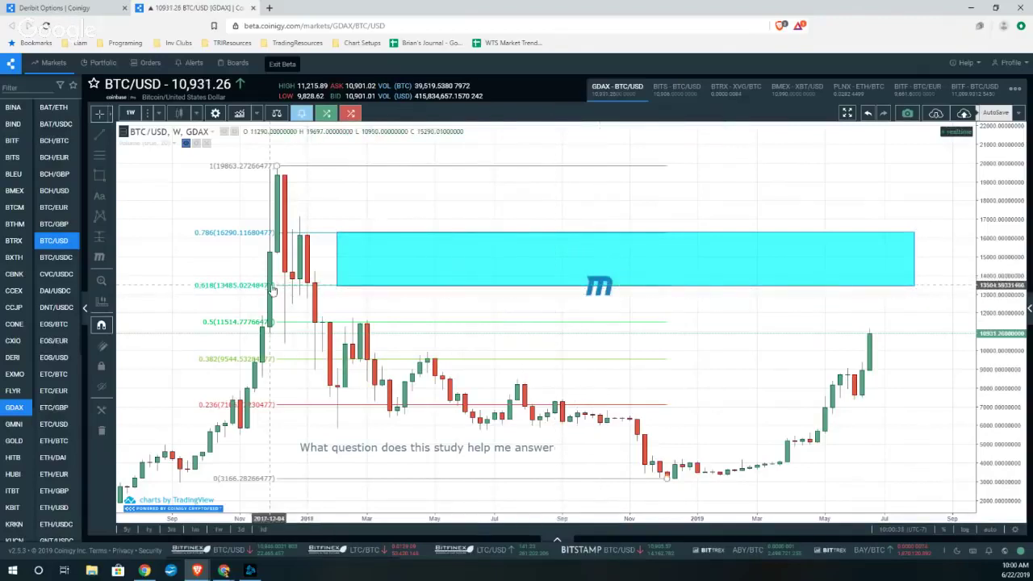
pyautogui.click(602, 282)
pyautogui.click(540, 311)
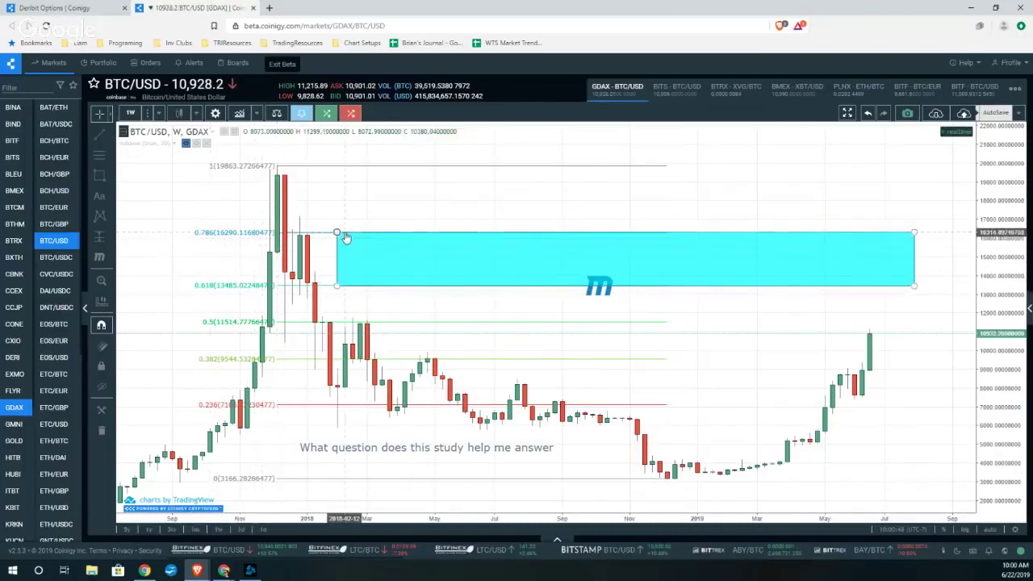
# - Add the text label "RLZ" inside the cyan rectangle near its upper-left corner, just below the 0.786 level
pyautogui.click(107, 198)
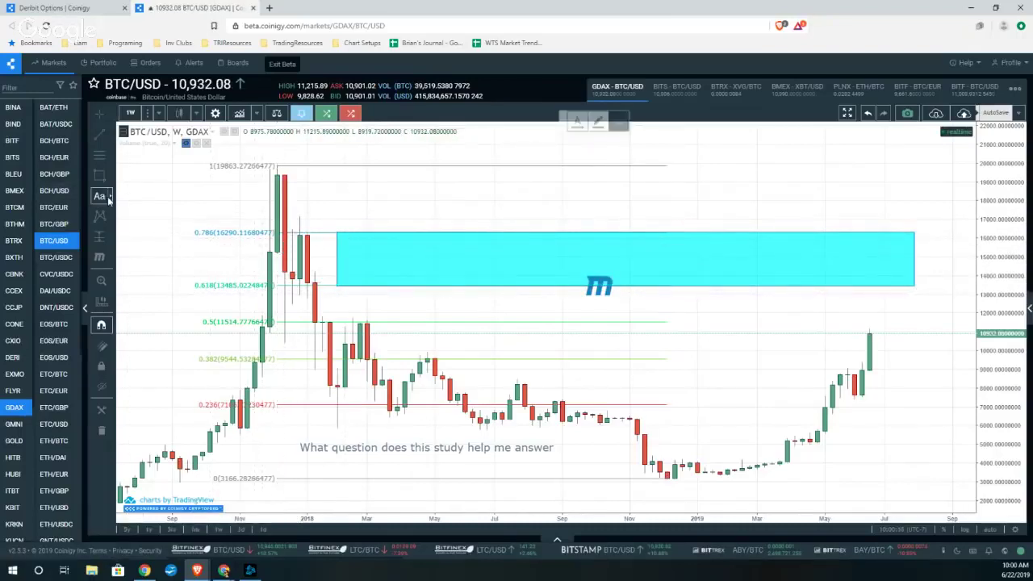
pyautogui.click(349, 237)
pyautogui.write('RLZ')
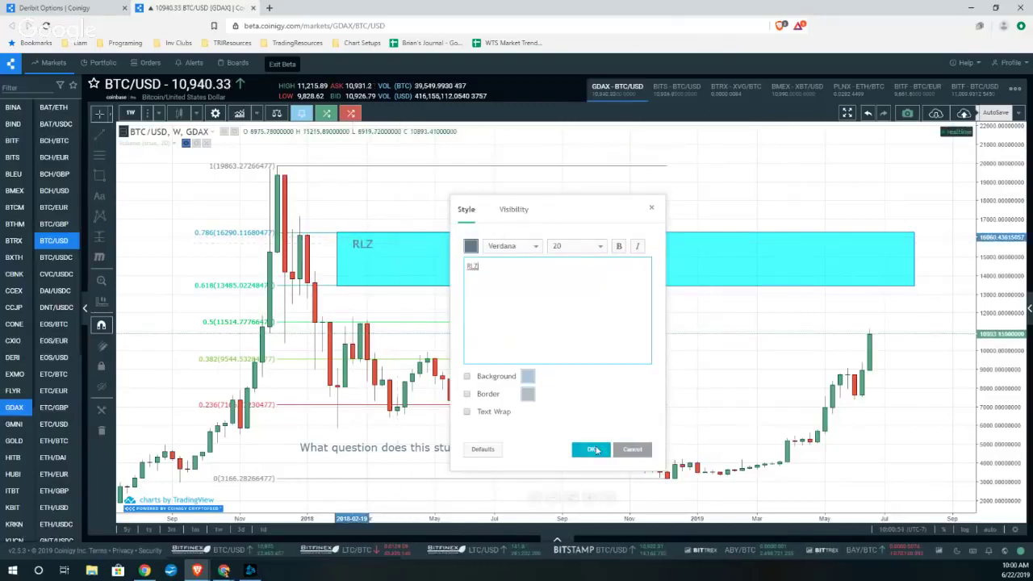
pyautogui.click(592, 449)
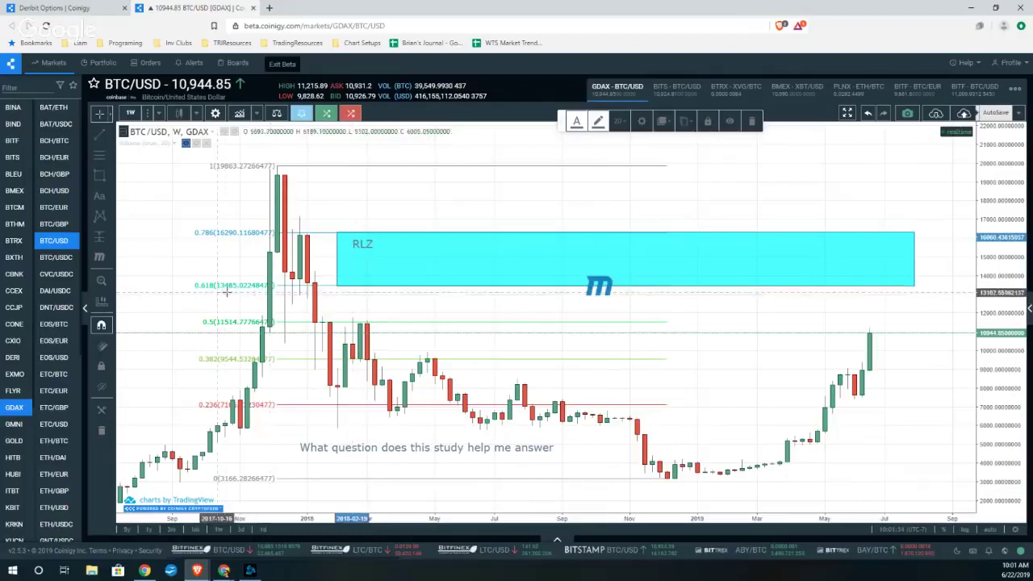
# - Add the text note "Line in the sand" above the cyan rectangle's upper edge near June 2018, and dismiss the news notification
pyautogui.click(599, 289)
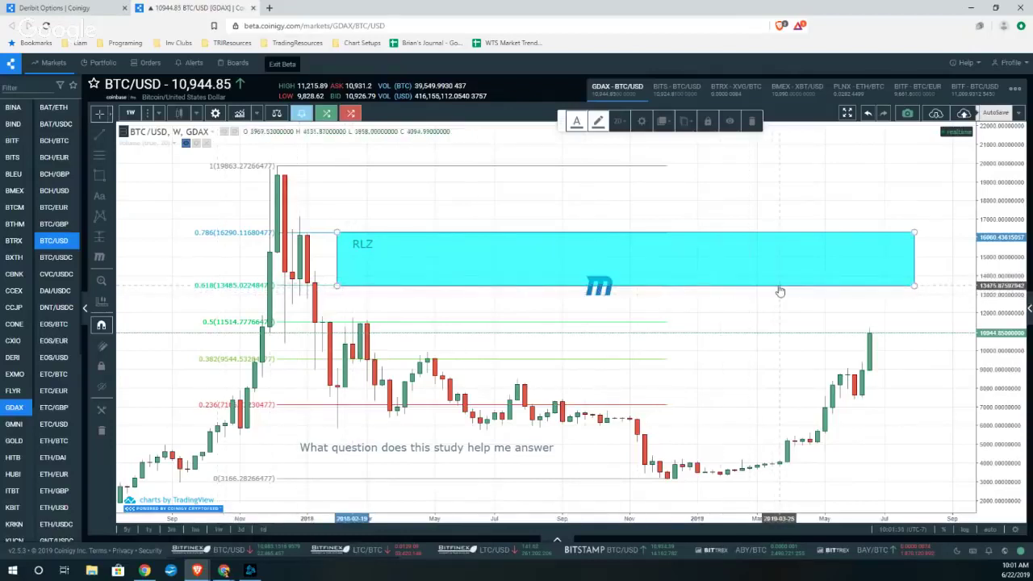
pyautogui.click(226, 240)
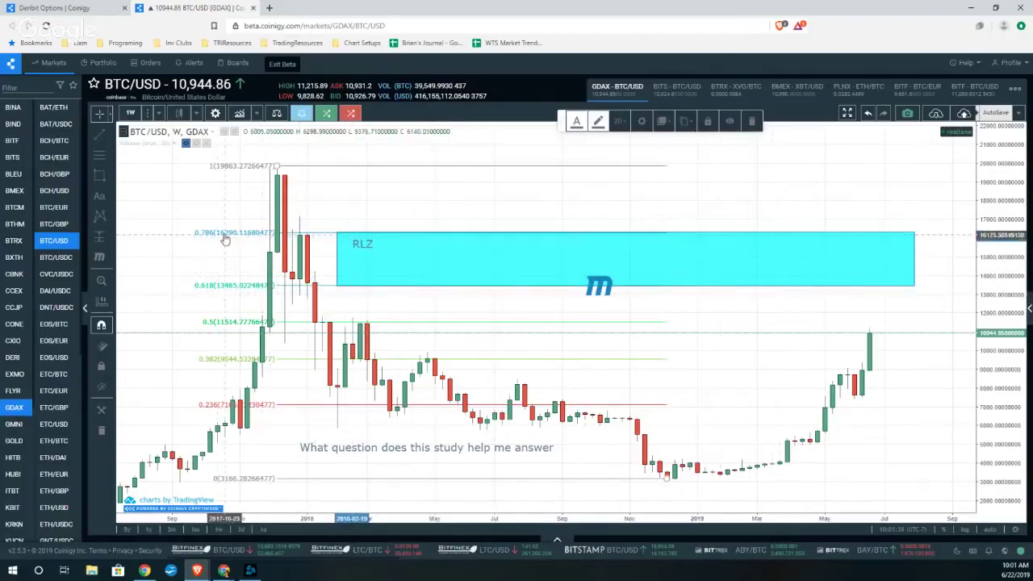
pyautogui.click(101, 196)
pyautogui.click(440, 221)
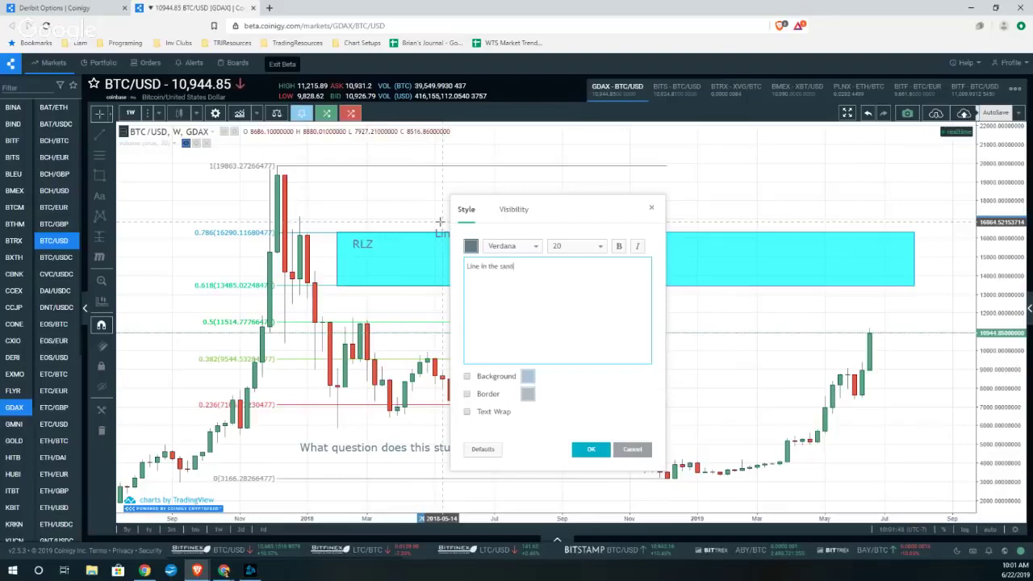
pyautogui.click(591, 449)
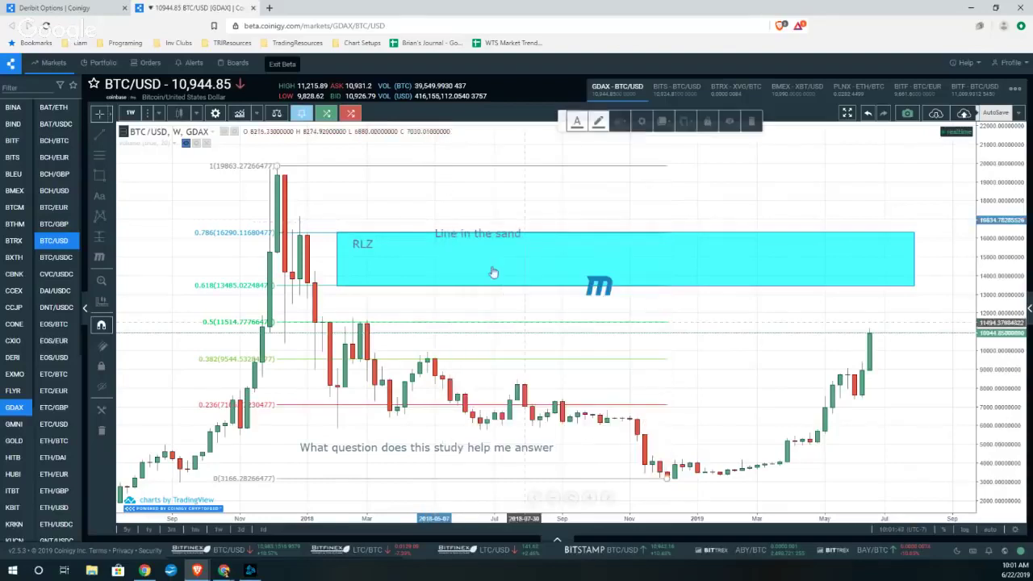
pyautogui.moveTo(496, 239); pyautogui.dragTo(534, 226)
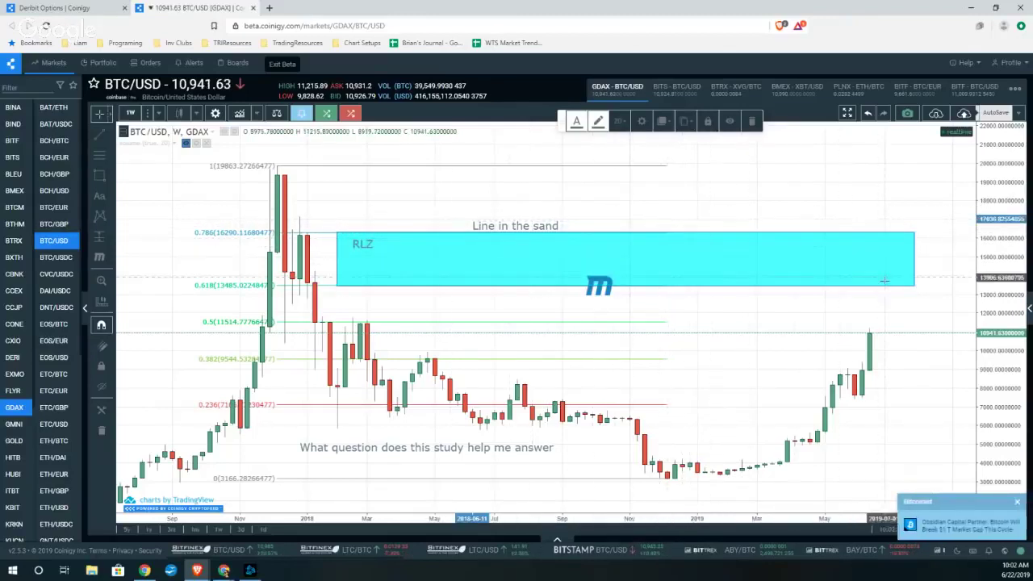
pyautogui.click(1016, 503)
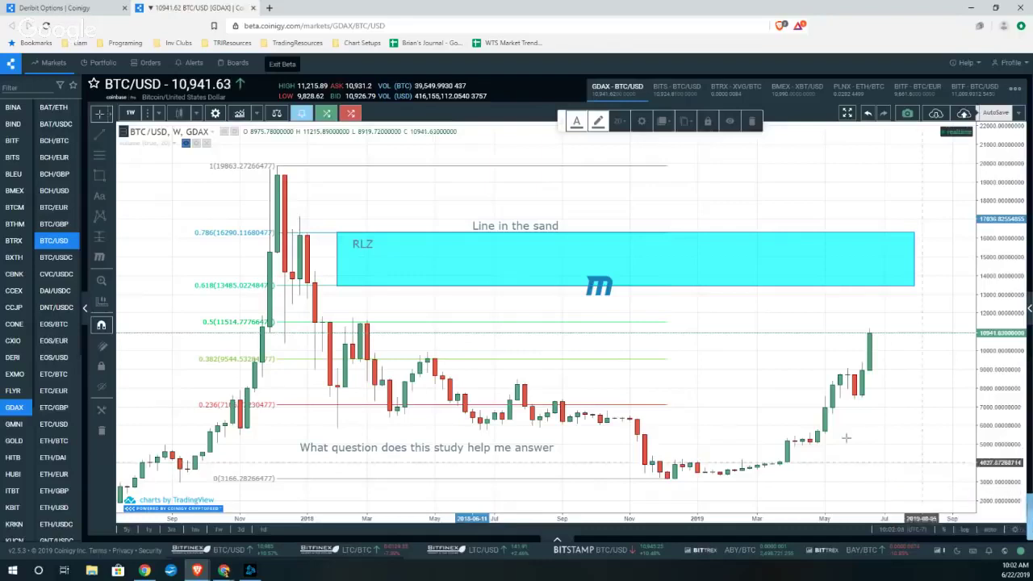
# - Draw a second Fibonacci retracement from the December 2017 high at about 19,892 to the October 2015 low at 265
pyautogui.scroll(-2, 720, 384)
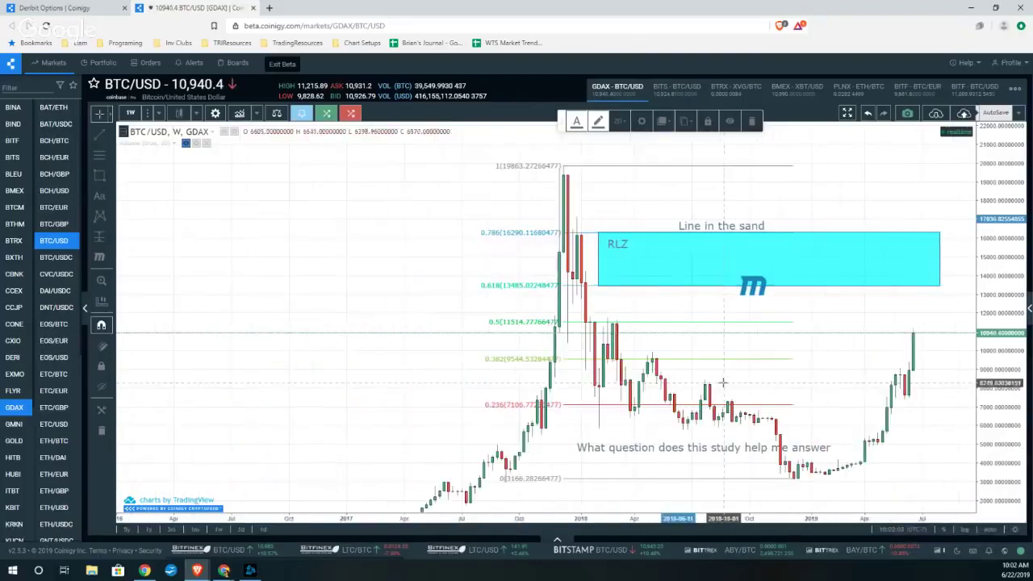
pyautogui.moveTo(1001, 417); pyautogui.dragTo(1000, 495)
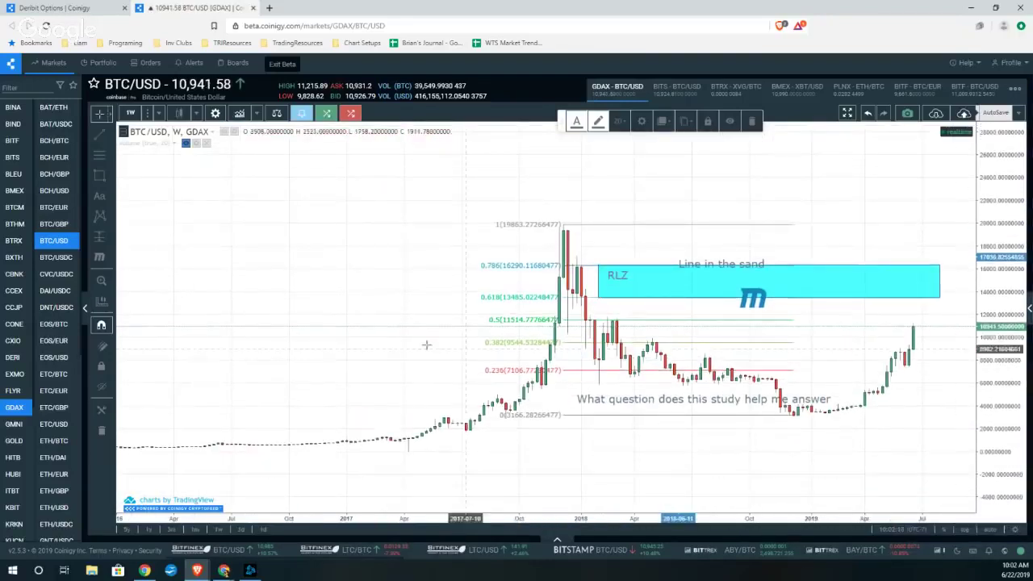
pyautogui.moveTo(327, 355); pyautogui.dragTo(488, 308)
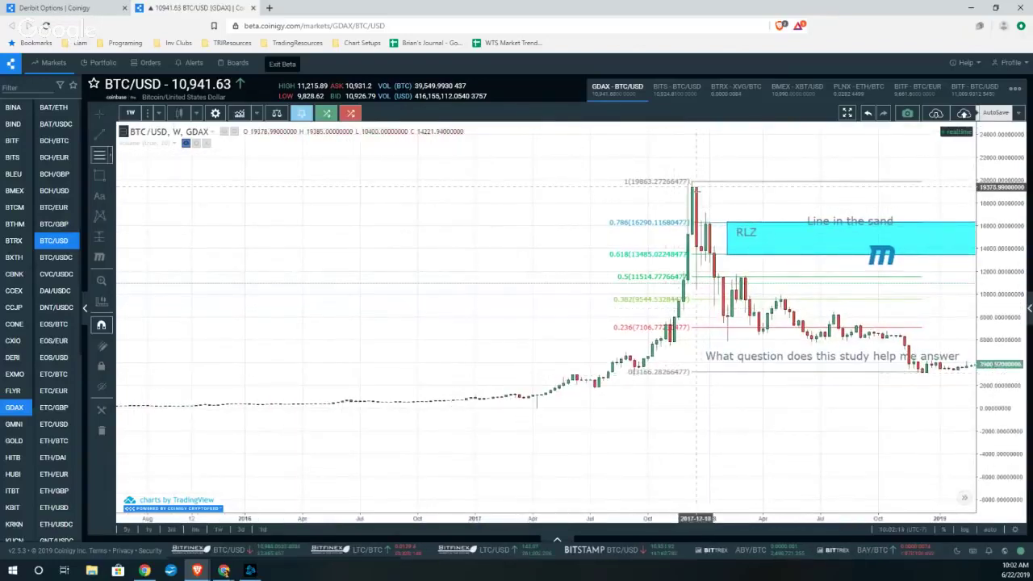
pyautogui.moveTo(690, 181)
pyautogui.mouseDown()
pyautogui.moveTo(252, 367)
pyautogui.moveTo(196, 407)
pyautogui.mouseUp()
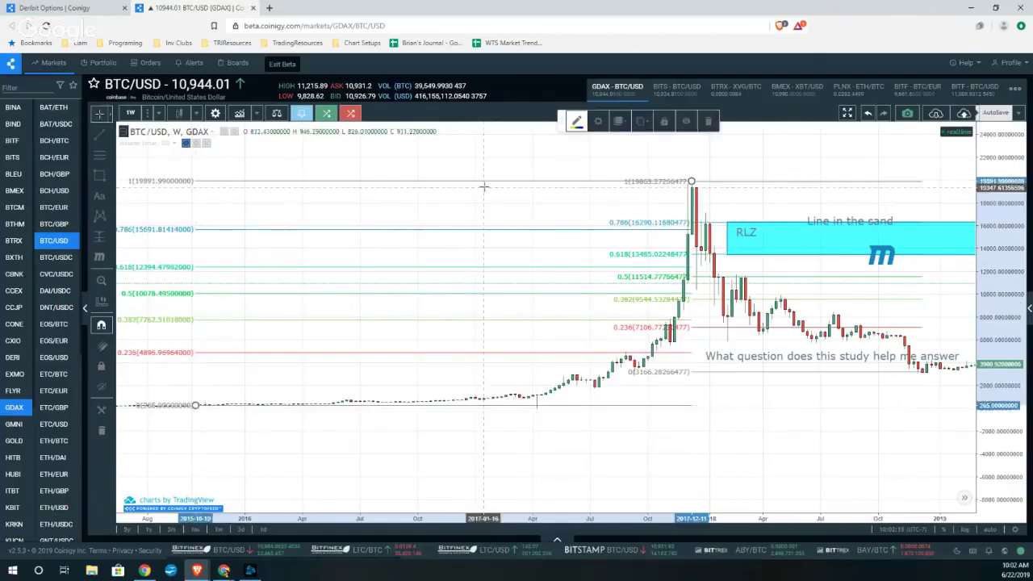
# - Move the question note into the new retracement between its 0.786 and 0.618 levels, starting in early 2016
pyautogui.moveTo(714, 355); pyautogui.dragTo(298, 247)
pyautogui.click(296, 380)
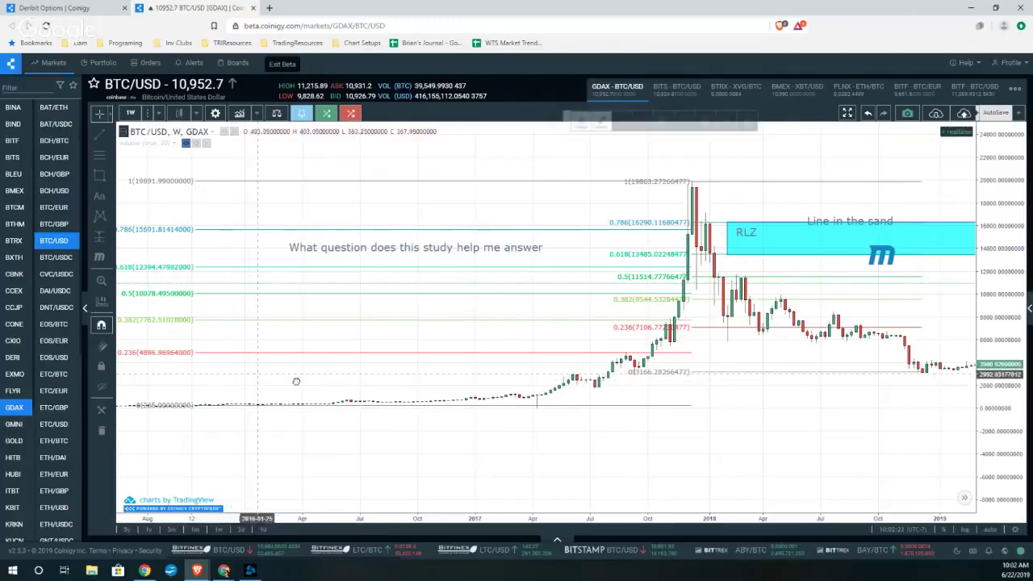
pyautogui.moveTo(295, 380); pyautogui.dragTo(318, 387)
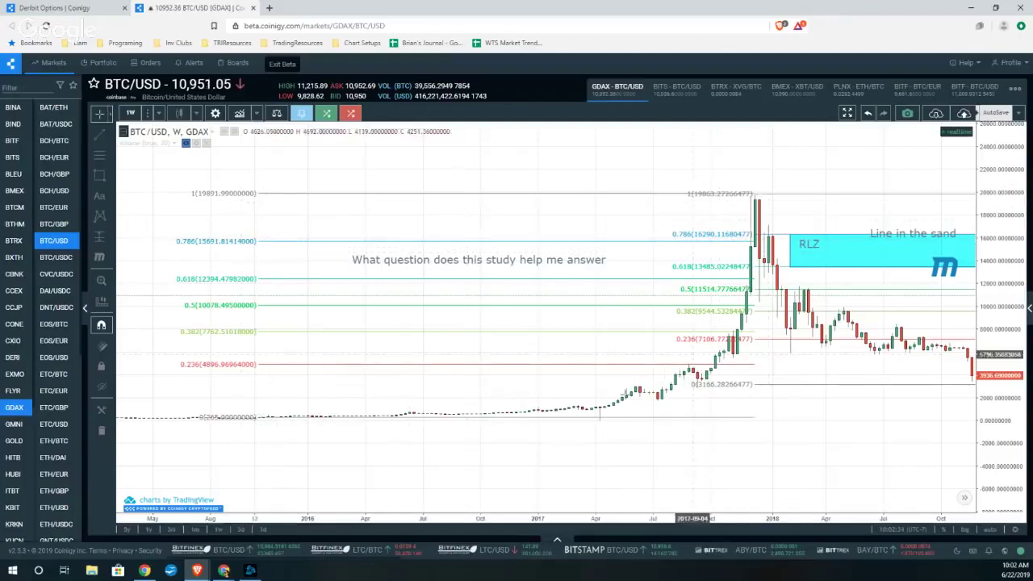
# - Reverse the level order of the second Fibonacci retracement
pyautogui.click(646, 246)
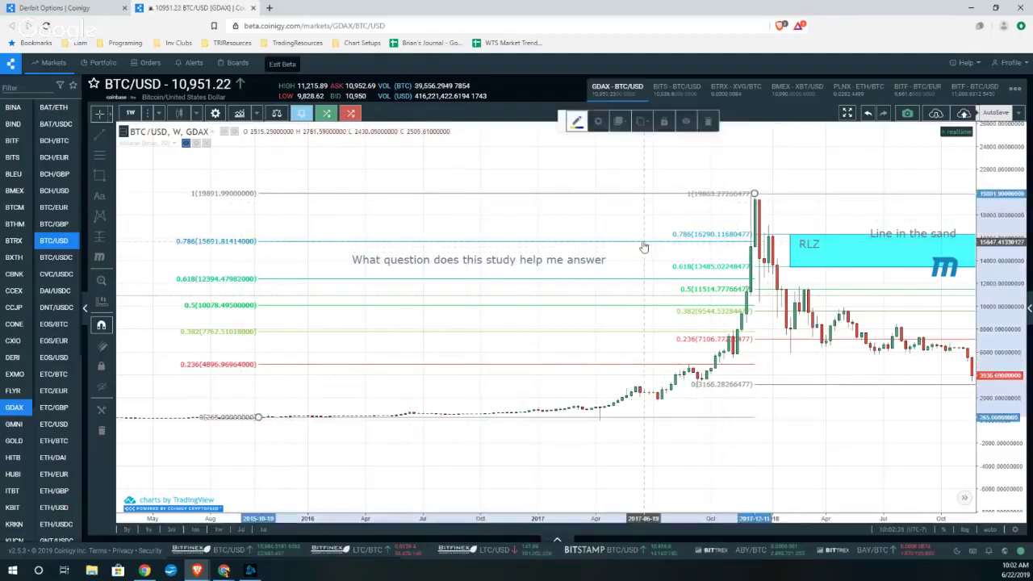
pyautogui.click(598, 122)
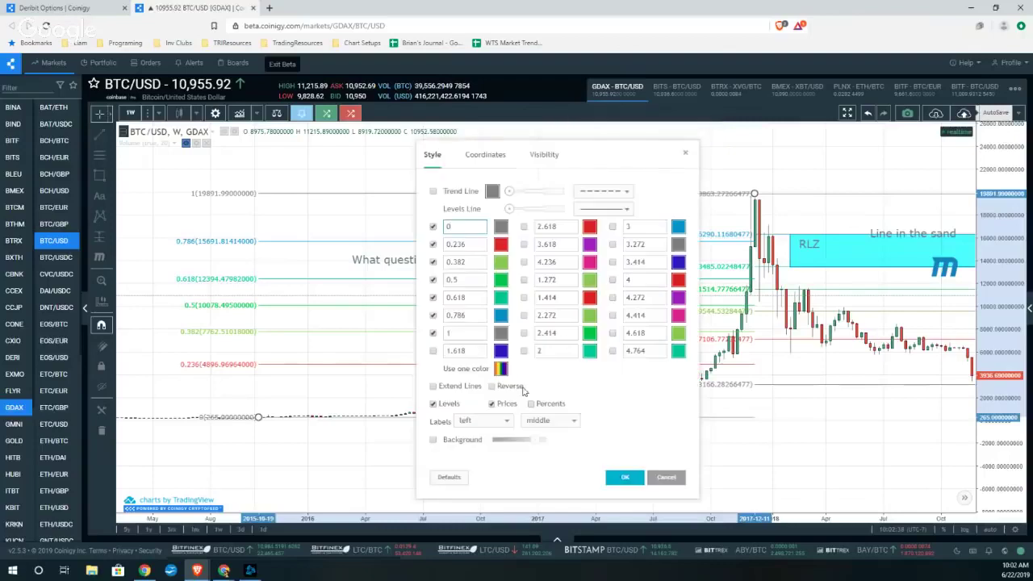
pyautogui.click(492, 387)
pyautogui.click(623, 476)
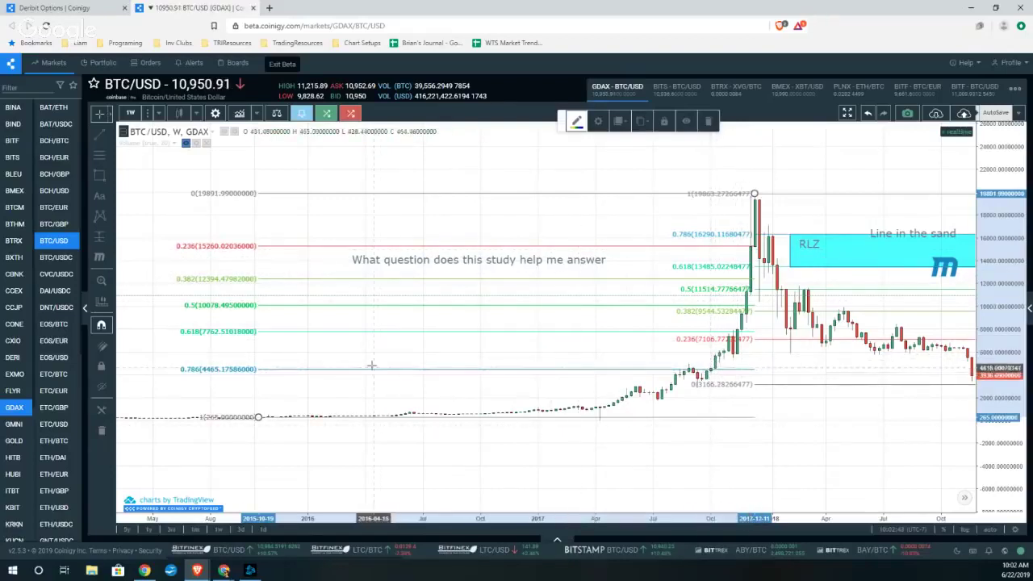
# - Draw a rectangle between the second retracement's 0.618 and 0.786 levels from May 2017 to July 2019, about 7,785 to 4,390
pyautogui.moveTo(371, 362)
pyautogui.mouseDown()
pyautogui.moveTo(223, 351)
pyautogui.moveTo(272, 362)
pyautogui.mouseUp()
pyautogui.scroll(-2, 267, 355)
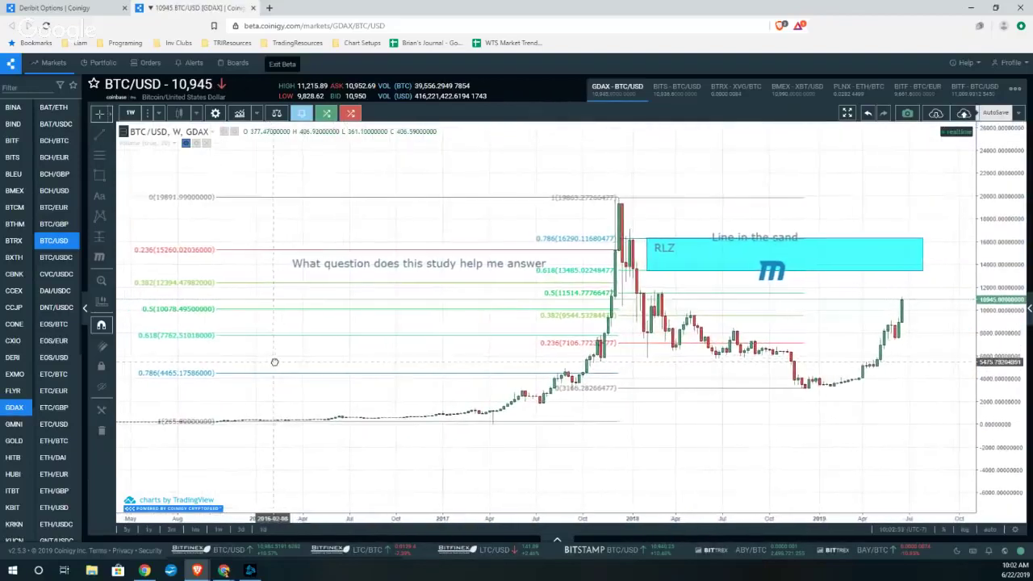
pyautogui.click(100, 175)
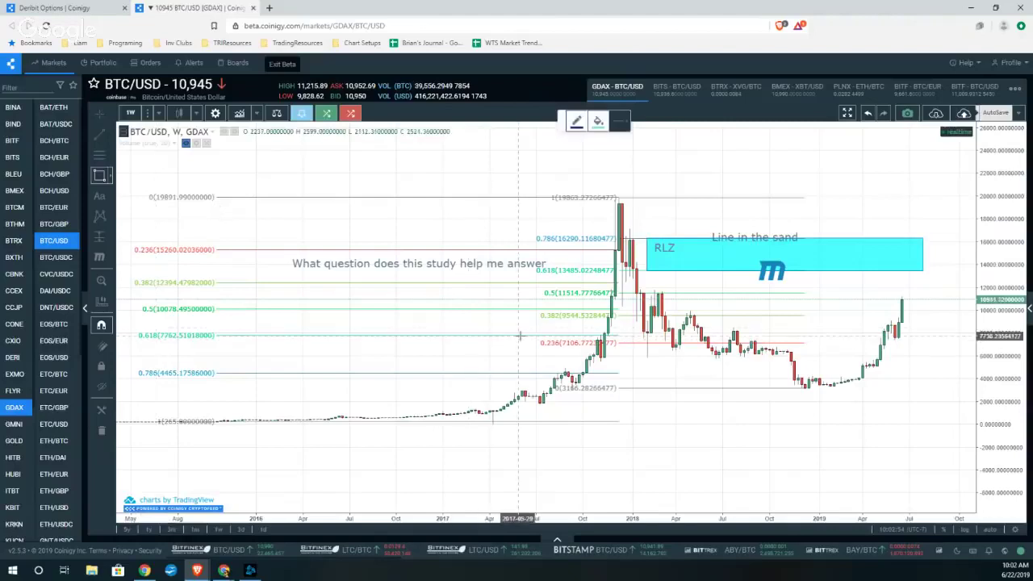
pyautogui.moveTo(519, 334); pyautogui.dragTo(922, 374)
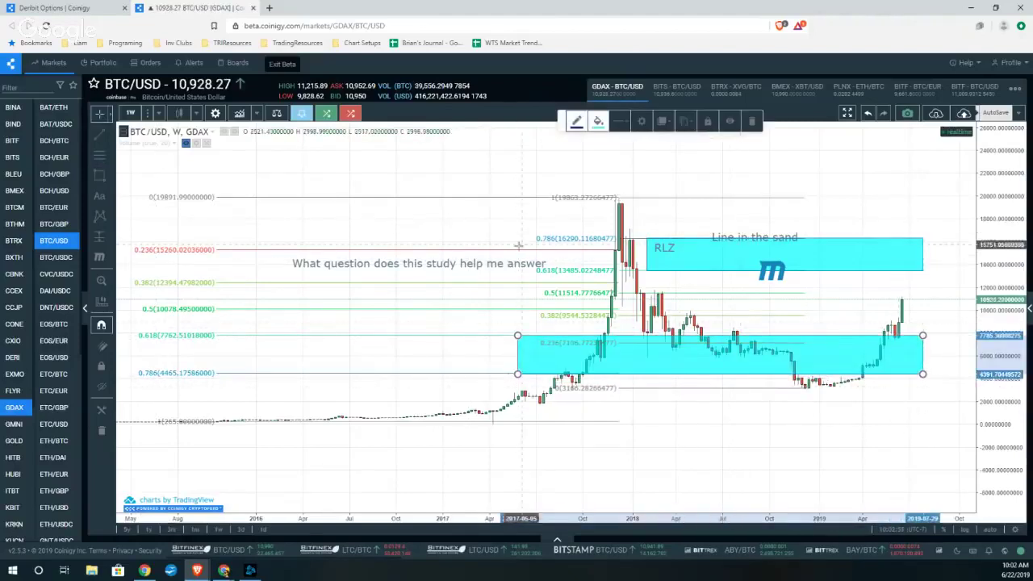
# - Clone the "RLZ" label and place the copy in the lower-left corner of the lower rectangle
pyautogui.rightClick(663, 253)
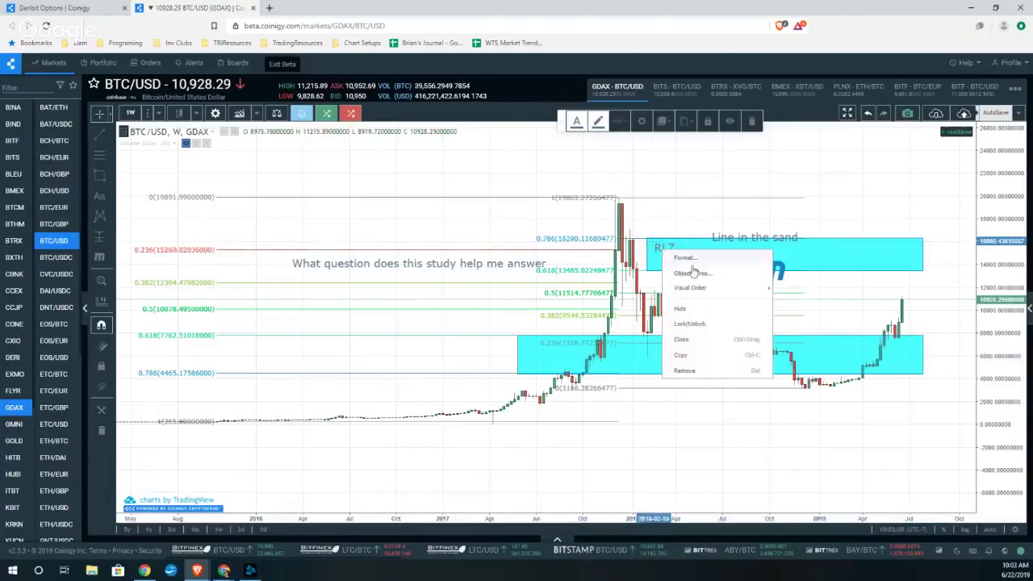
pyautogui.click(682, 340)
pyautogui.moveTo(663, 248)
pyautogui.mouseDown()
pyautogui.moveTo(667, 231)
pyautogui.moveTo(539, 364)
pyautogui.mouseUp()
# - Fill the lower rectangle with green and the upper rectangle with red
pyautogui.click(598, 122)
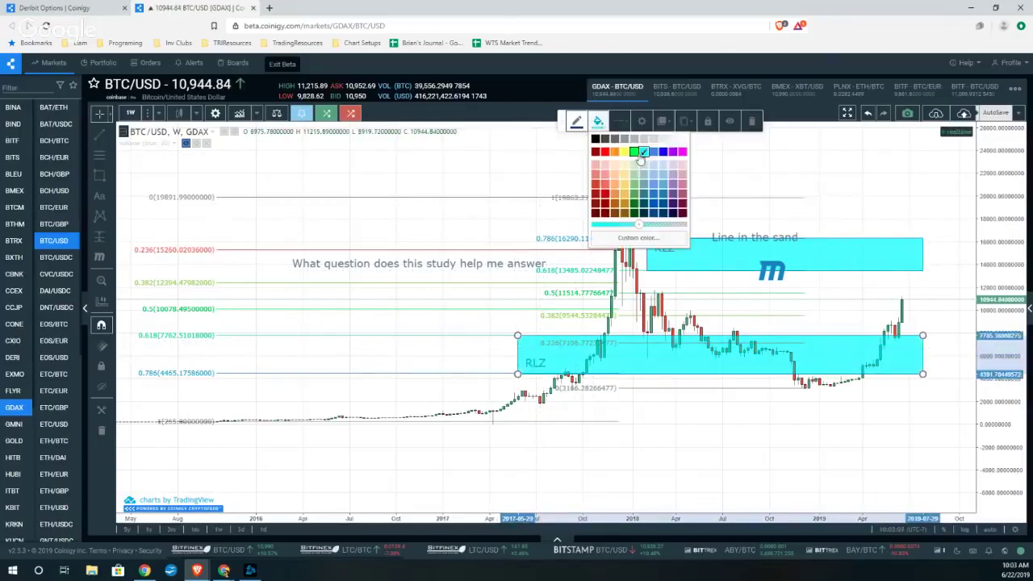
pyautogui.click(634, 152)
pyautogui.click(669, 252)
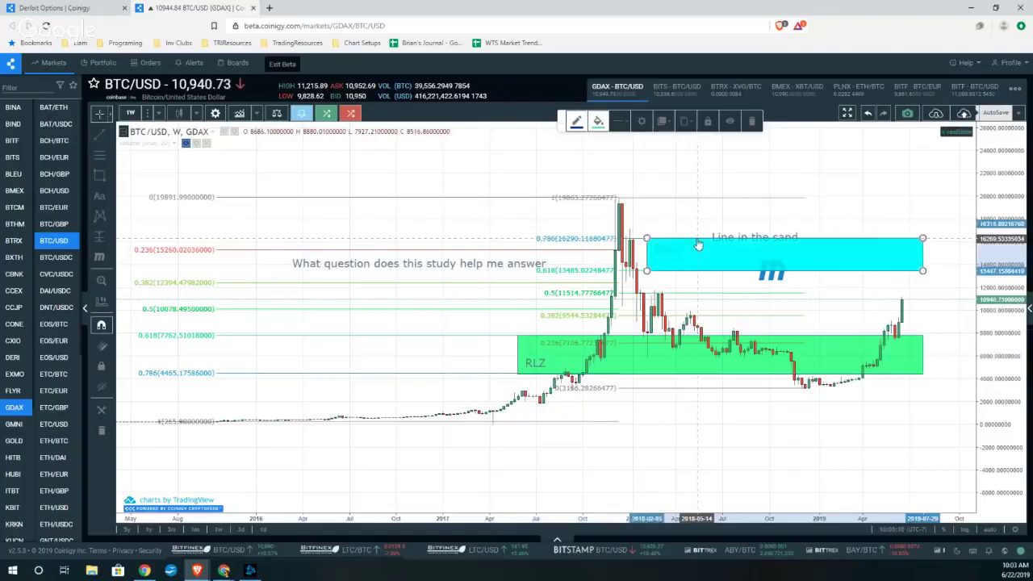
pyautogui.click(598, 122)
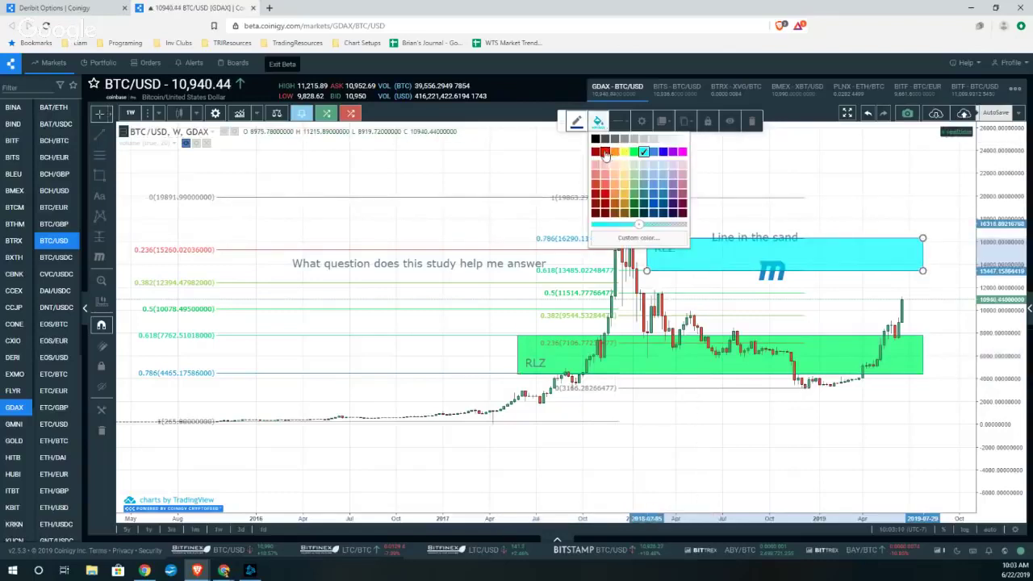
pyautogui.click(604, 151)
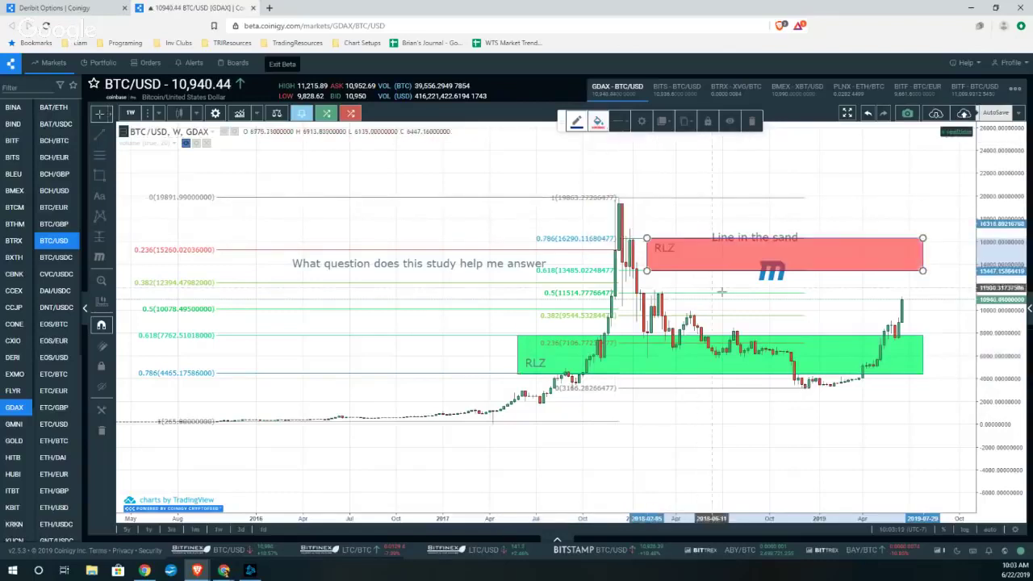
# - Raise the "Line in the sand" note just above the red rectangle and clone it onto the green rectangle's lower edge
pyautogui.click(780, 236)
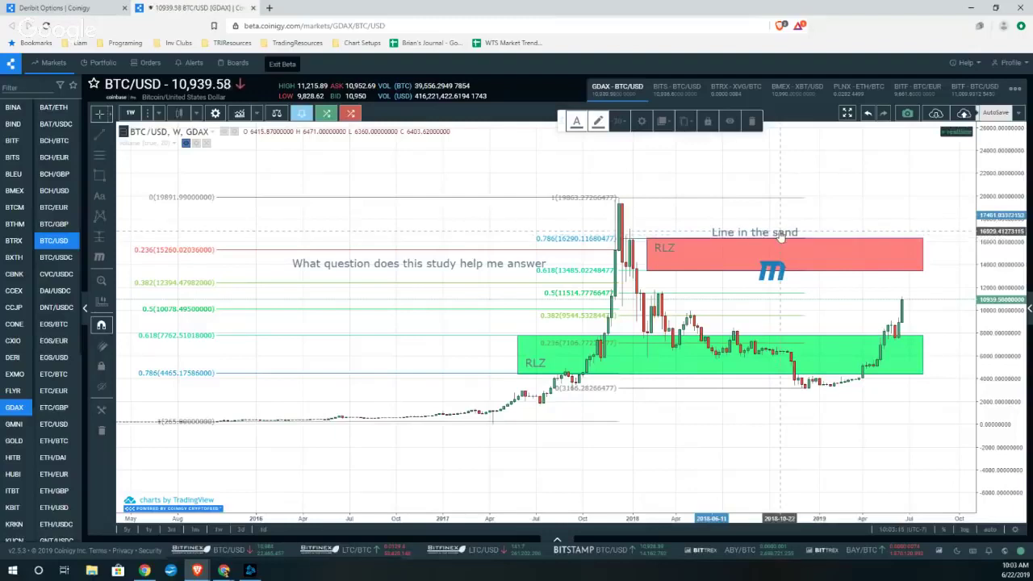
pyautogui.rightClick(780, 236)
pyautogui.moveTo(779, 211); pyautogui.dragTo(764, 383)
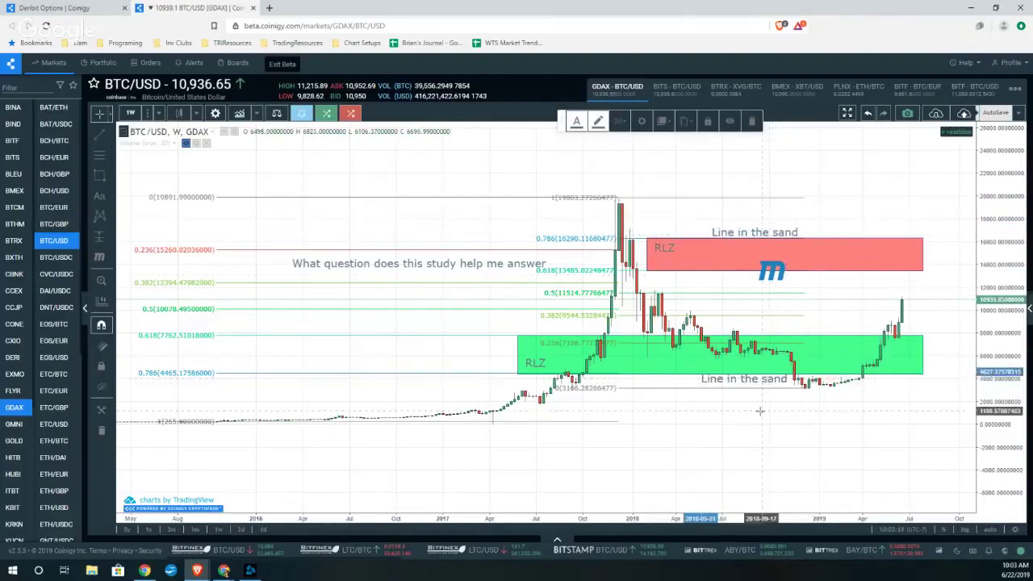
# - Move the "What question does this study help me answer" note back to start in August 2015, clear of the first retracement's level labels
pyautogui.scroll(-3, 759, 410)
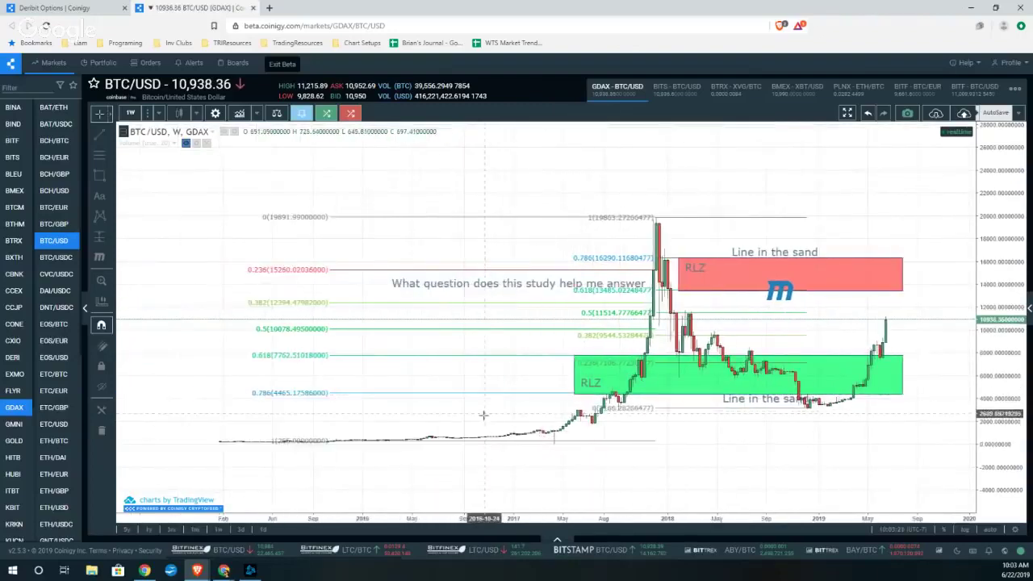
pyautogui.moveTo(482, 415); pyautogui.dragTo(422, 431)
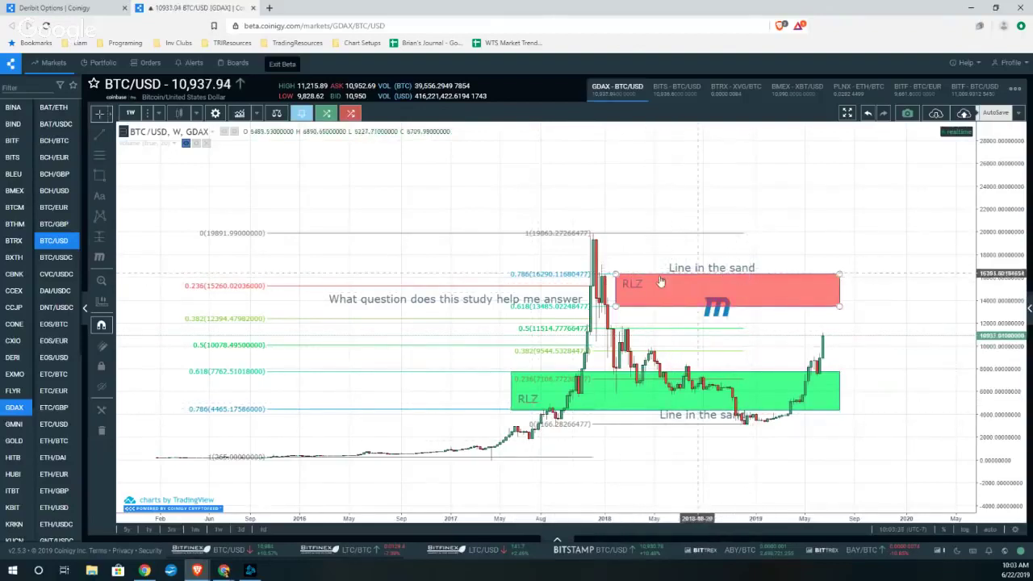
pyautogui.click(557, 298)
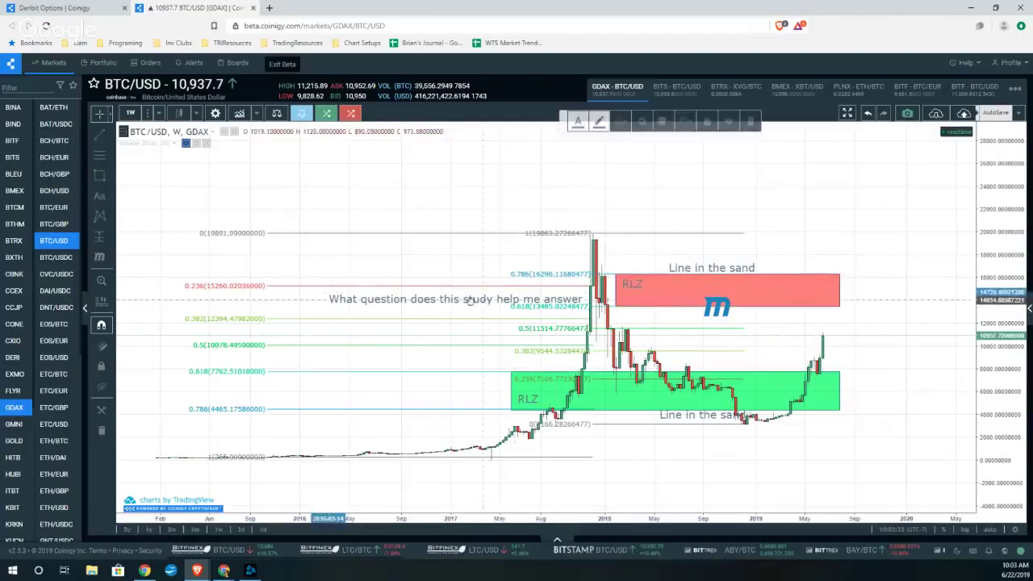
pyautogui.moveTo(557, 298); pyautogui.dragTo(470, 299)
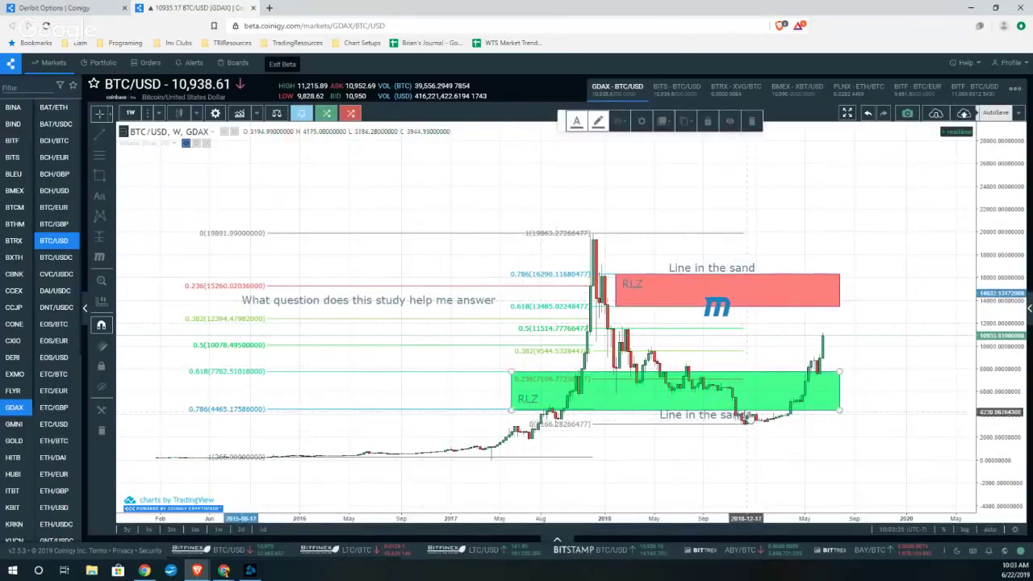
pyautogui.moveTo(749, 502); pyautogui.dragTo(661, 401)
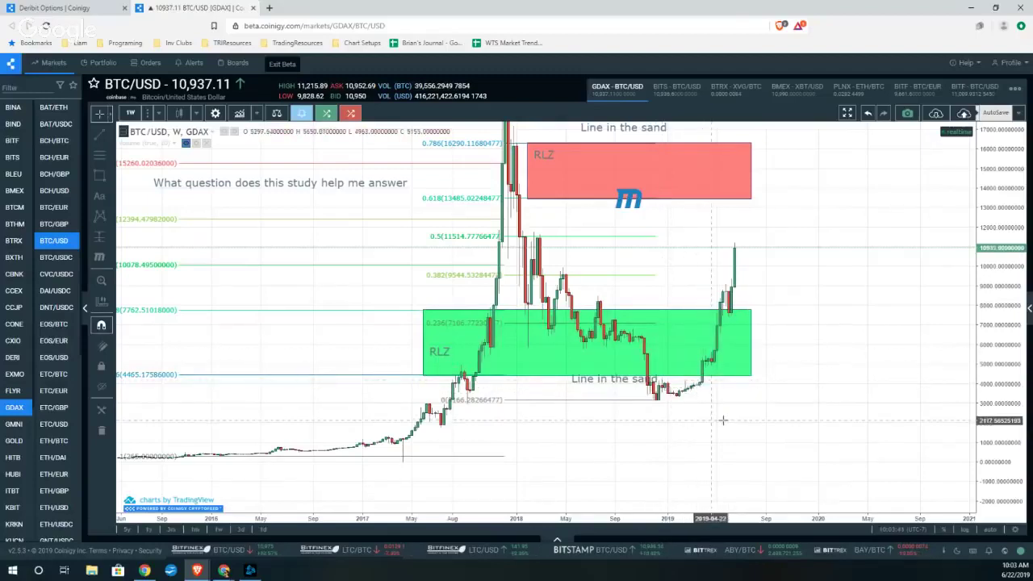
pyautogui.moveTo(722, 419); pyautogui.dragTo(812, 422)
pyautogui.moveTo(1017, 391); pyautogui.dragTo(1013, 459)
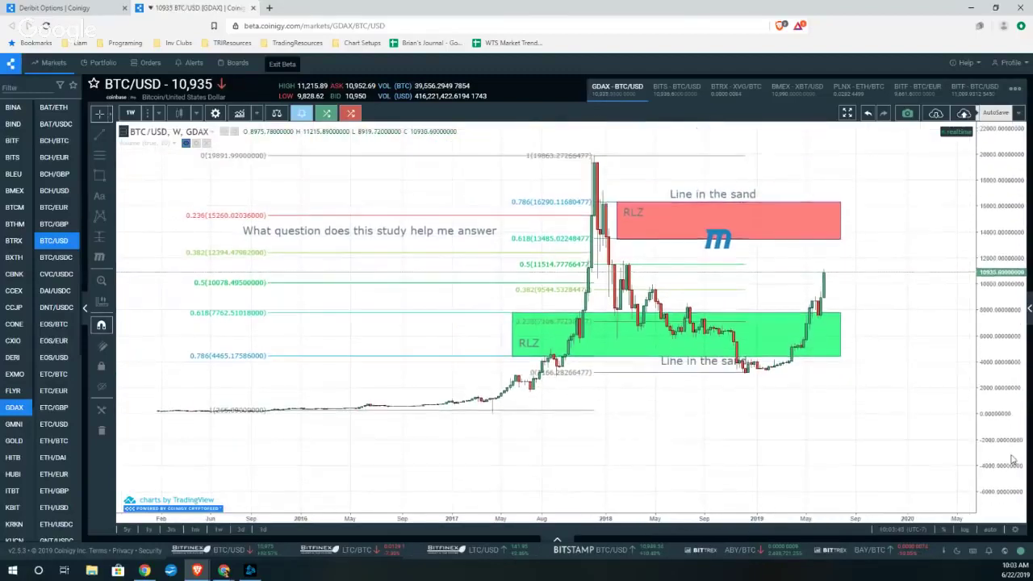
pyautogui.moveTo(858, 438); pyautogui.dragTo(872, 459)
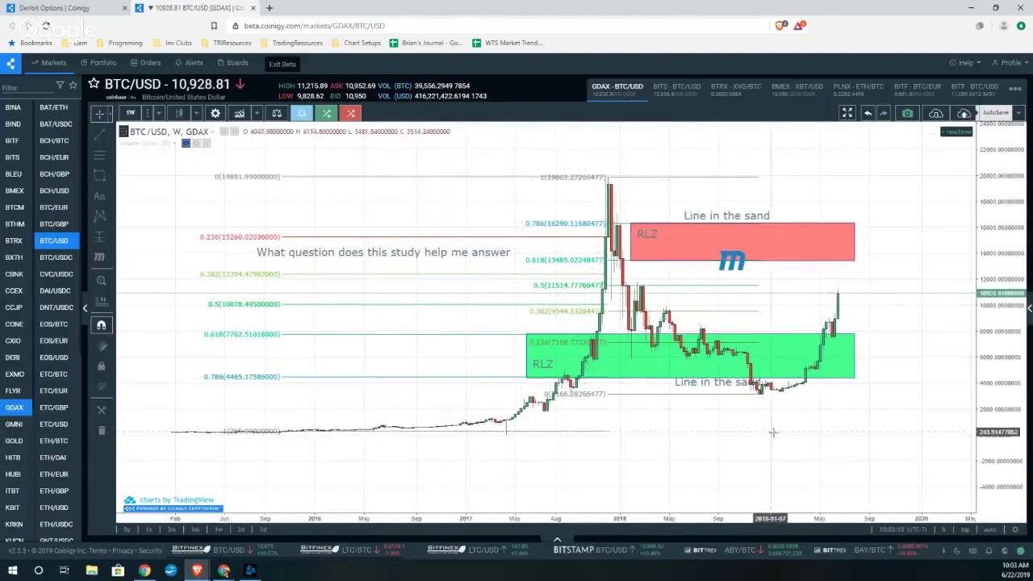
pyautogui.moveTo(1003, 443); pyautogui.dragTo(1007, 407)
pyautogui.moveTo(945, 386); pyautogui.dragTo(950, 413)
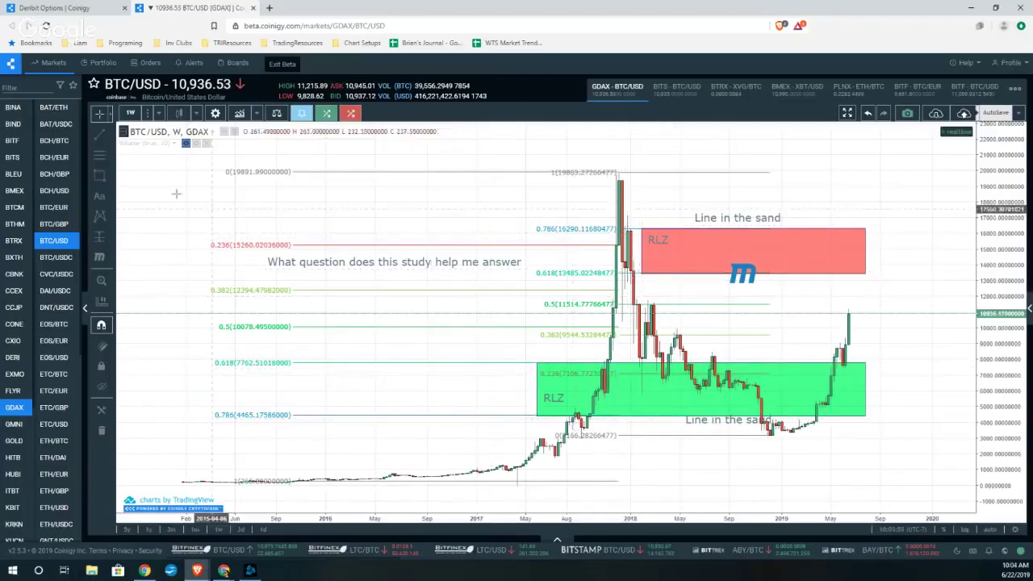
# - Draw a rectangle over the second retracement's 0.382 level from March 2015 to December 2017, about 13,142 to 12,158, and fill it with cyan
pyautogui.click(99, 175)
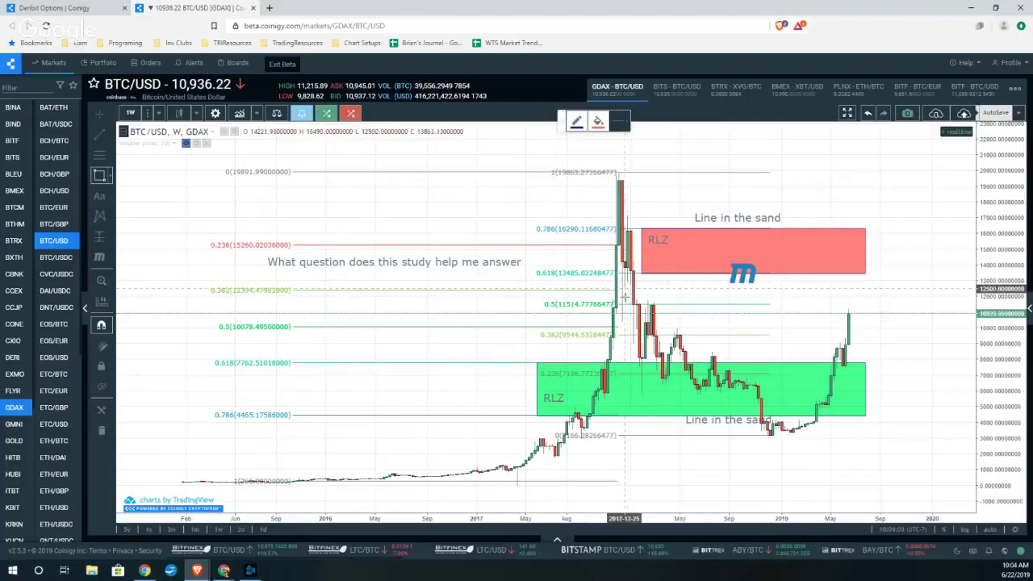
pyautogui.moveTo(624, 288)
pyautogui.mouseDown()
pyautogui.moveTo(200, 284)
pyautogui.moveTo(200, 275)
pyautogui.moveTo(202, 291)
pyautogui.mouseUp()
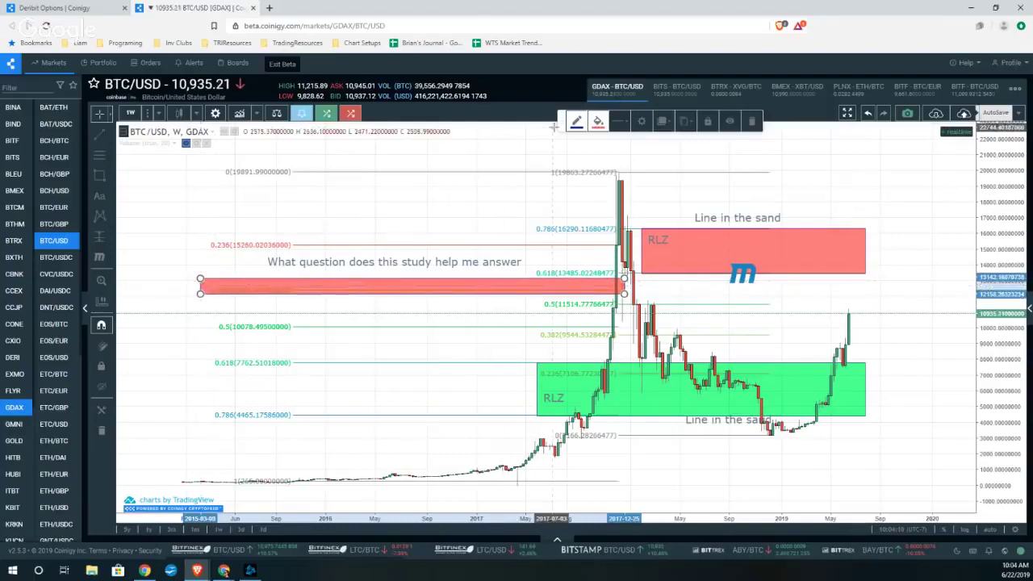
pyautogui.click(597, 122)
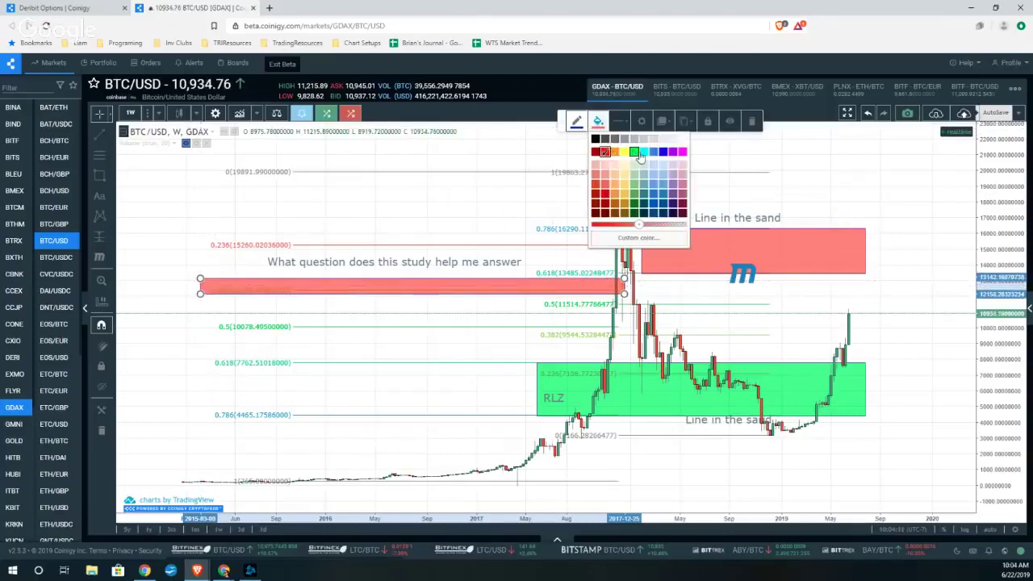
pyautogui.click(643, 151)
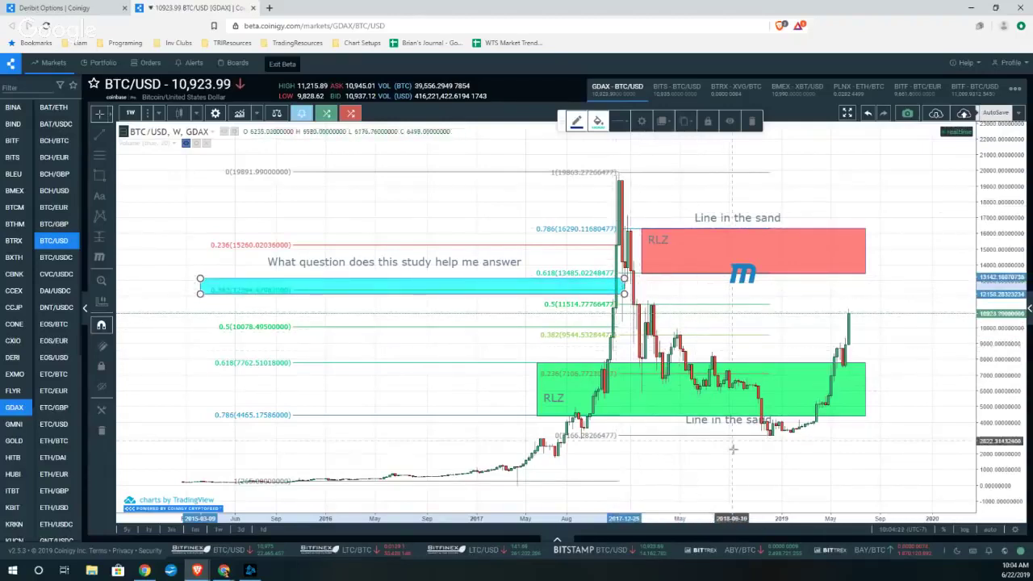
# - Draw a cyan rectangle over the first retracement's 0.382 level from May 2017 to June 2019, about 9,930 to 9,178
pyautogui.moveTo(731, 449)
pyautogui.mouseDown()
pyautogui.moveTo(742, 438)
pyautogui.moveTo(719, 444)
pyautogui.mouseUp()
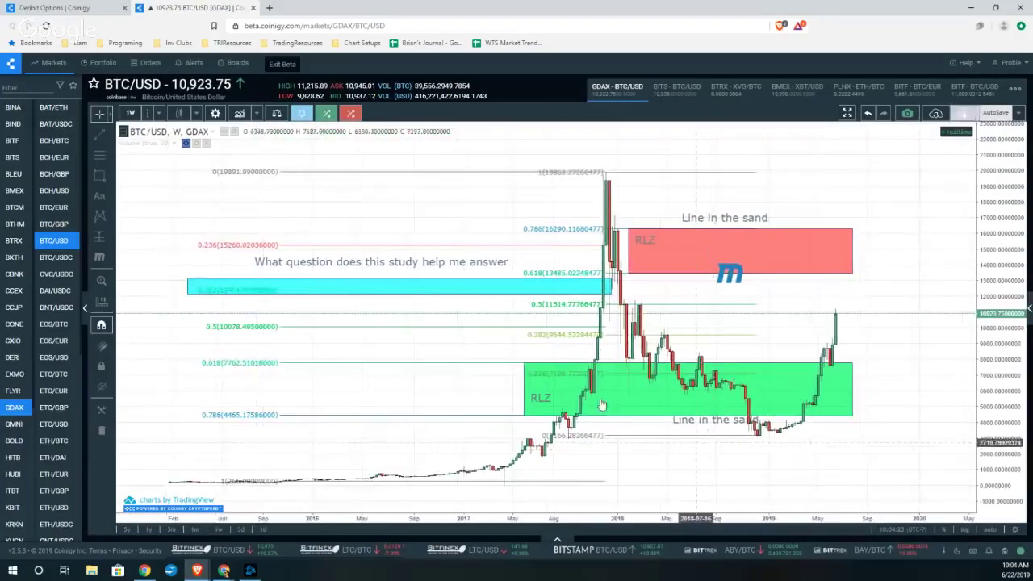
pyautogui.click(100, 174)
pyautogui.moveTo(521, 330); pyautogui.dragTo(848, 340)
pyautogui.click(849, 340)
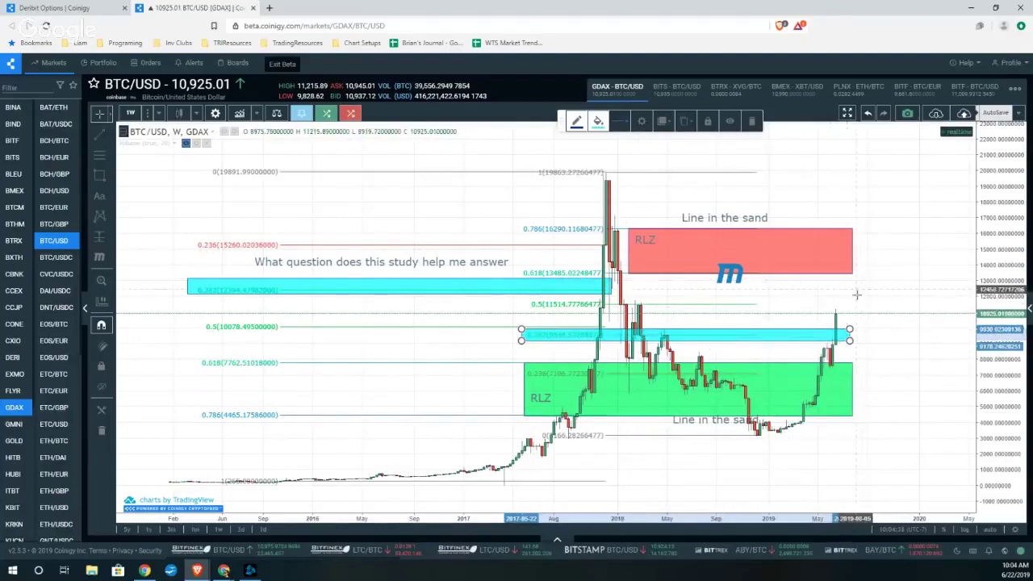
pyautogui.moveTo(899, 309); pyautogui.dragTo(902, 304)
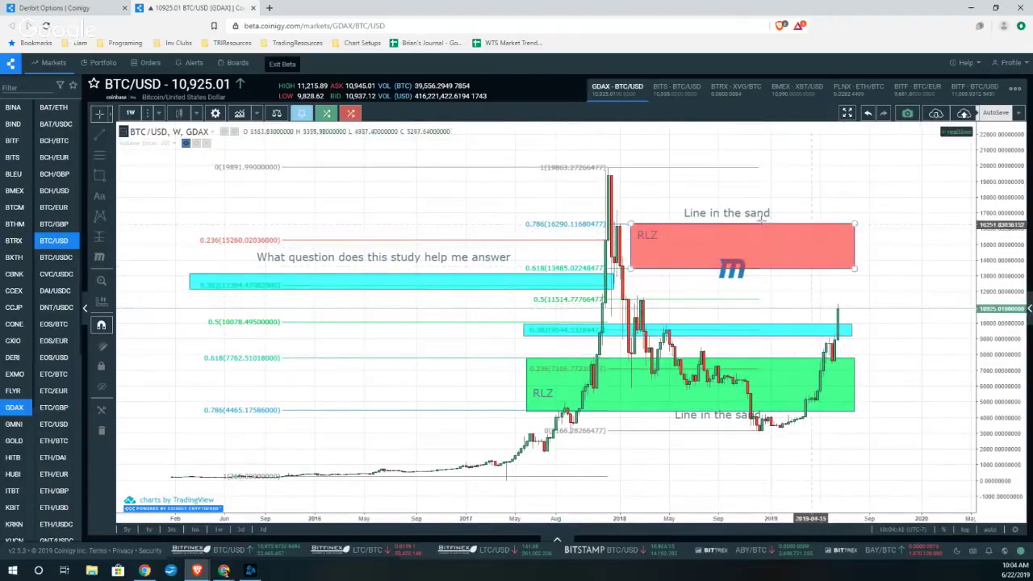
# - Clone the "m" icon, shrink the copy and place it on the upper-left corner of the green rectangle
pyautogui.click(725, 275)
pyautogui.rightClick(725, 273)
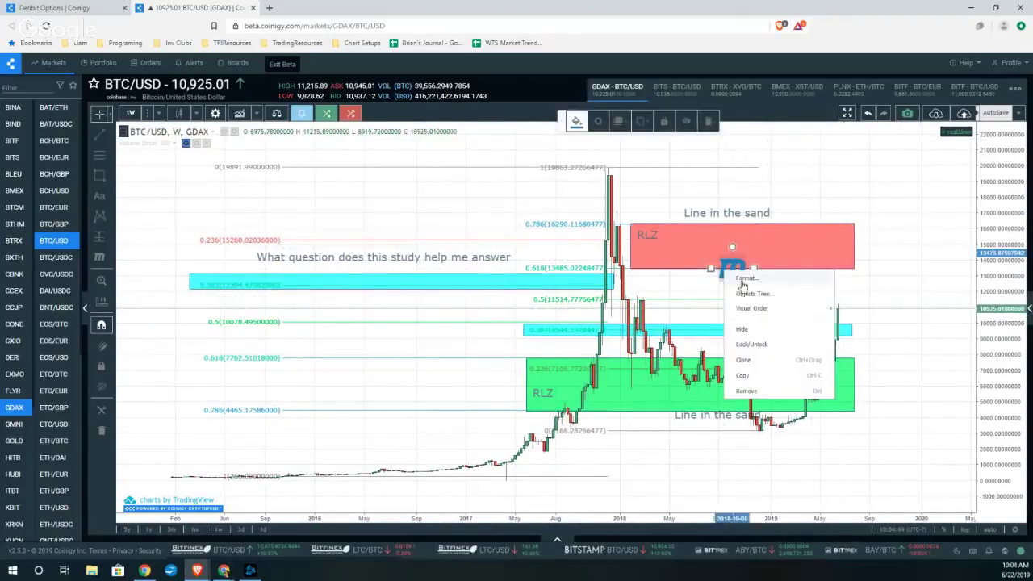
pyautogui.click(742, 359)
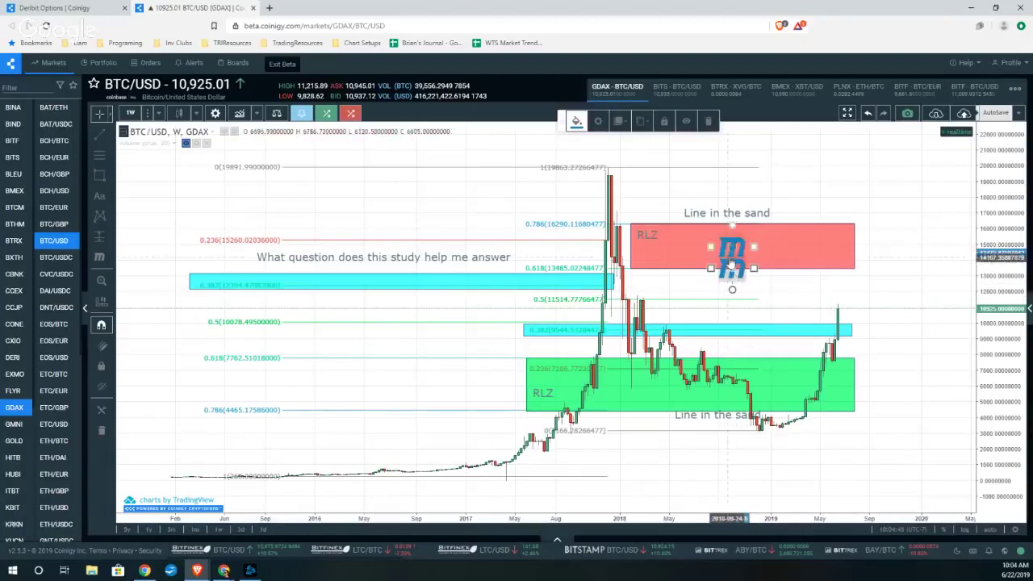
pyautogui.moveTo(731, 268); pyautogui.dragTo(532, 364)
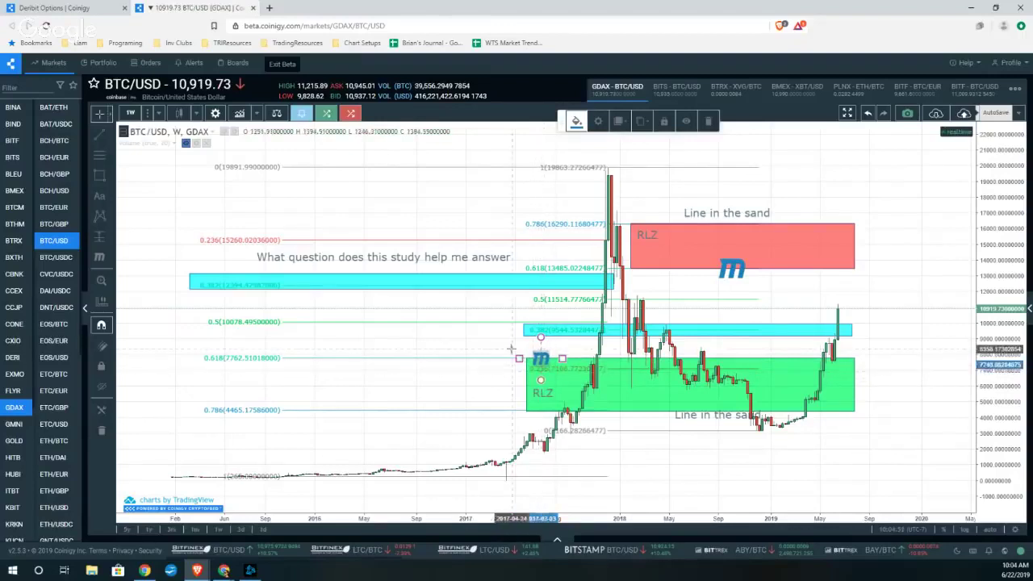
# - Shrink the original "m" icon on the red rectangle's lower edge to match the copy
pyautogui.click(732, 270)
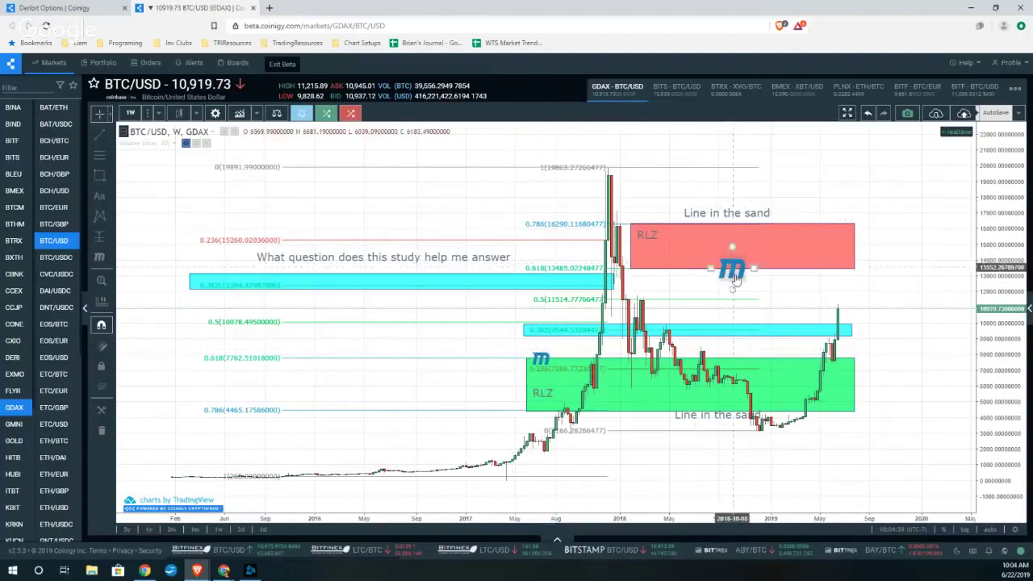
pyautogui.click(732, 289)
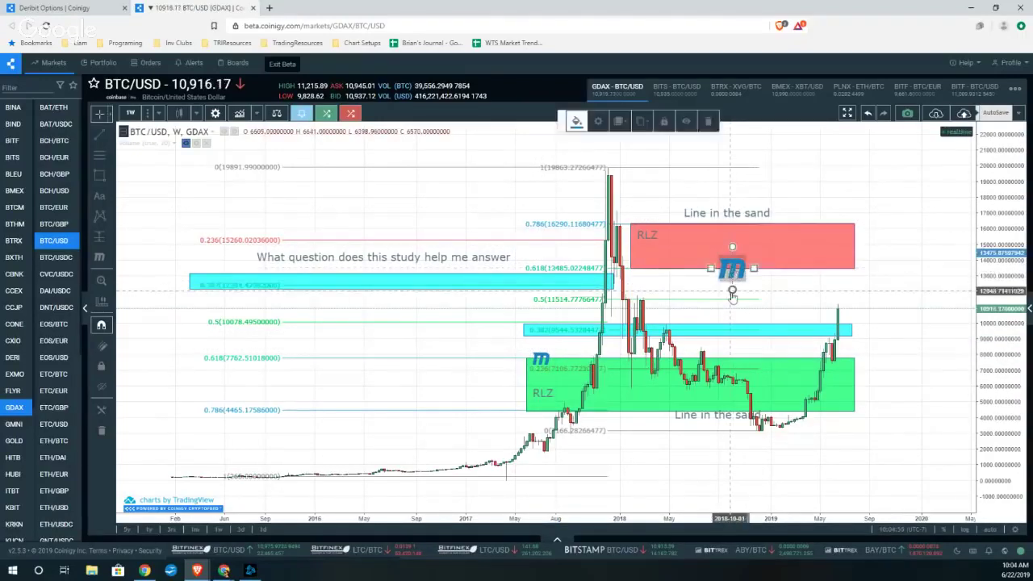
pyautogui.moveTo(770, 292); pyautogui.dragTo(790, 303)
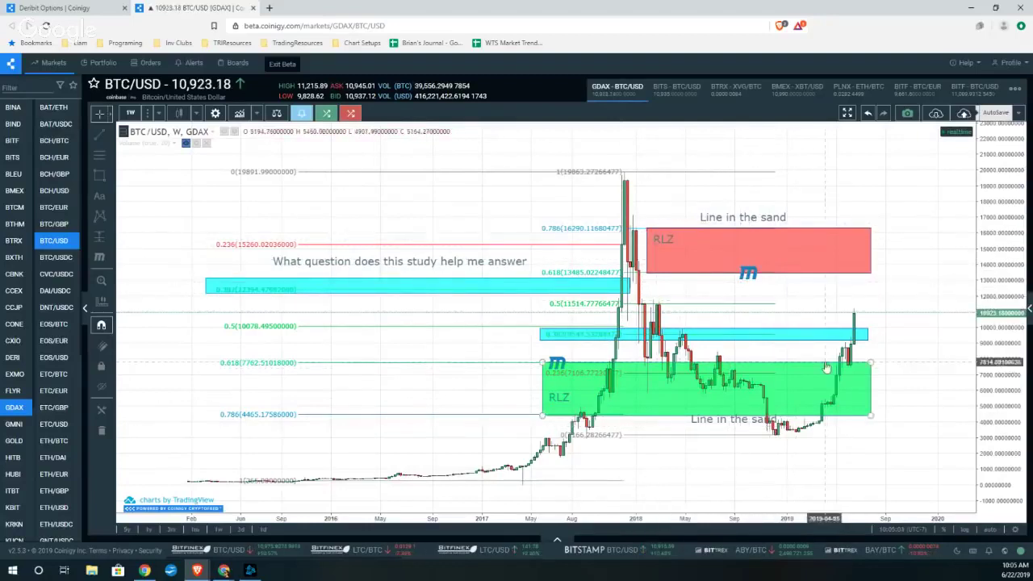
# - Lower the upper cyan rectangle to about 13,005 to 12,021 and move the copied "m" icon along the green rectangle's upper edge to December 2017
pyautogui.click(559, 284)
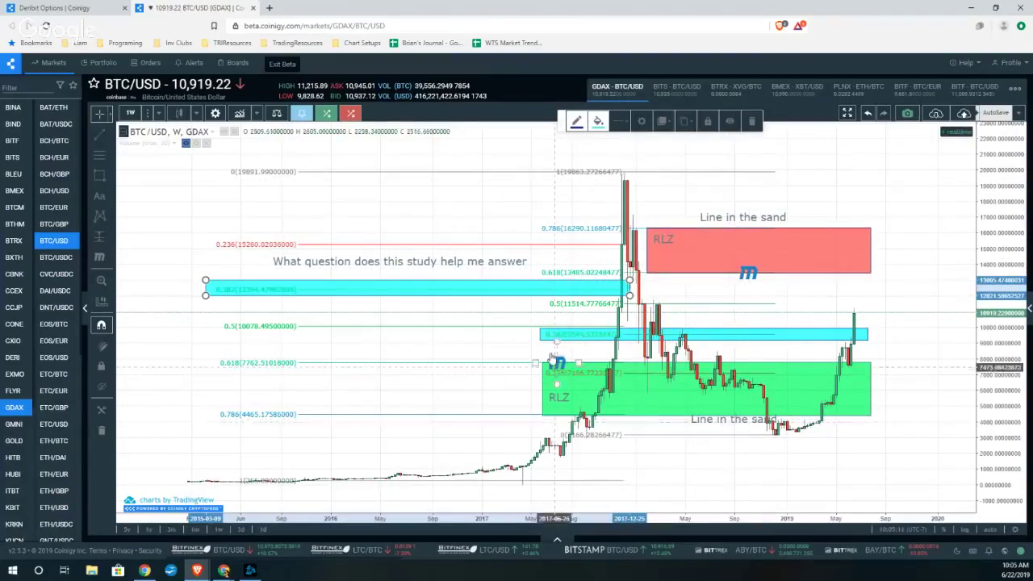
pyautogui.moveTo(563, 361); pyautogui.dragTo(629, 363)
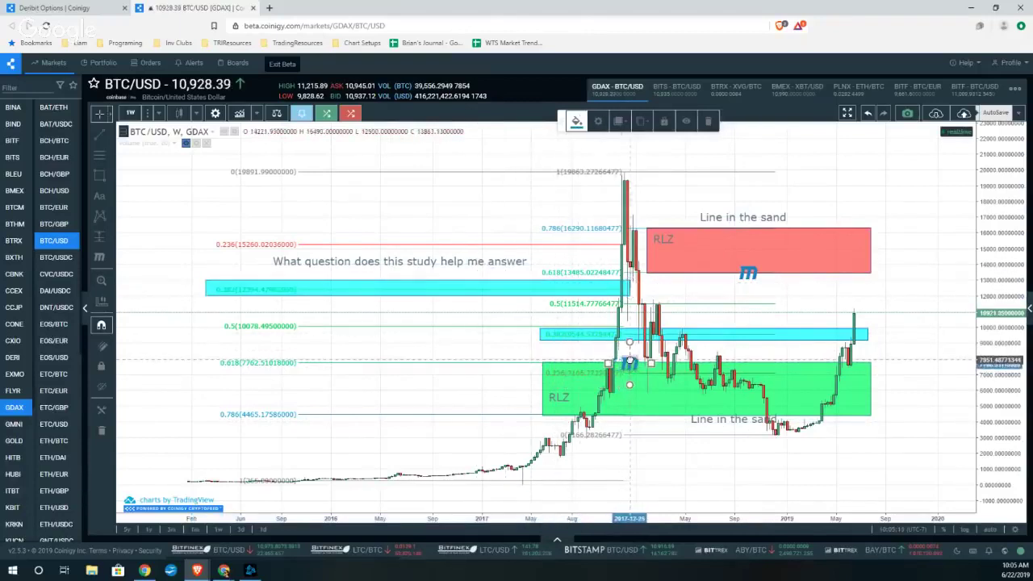
pyautogui.click(643, 456)
pyautogui.moveTo(662, 459); pyautogui.dragTo(670, 459)
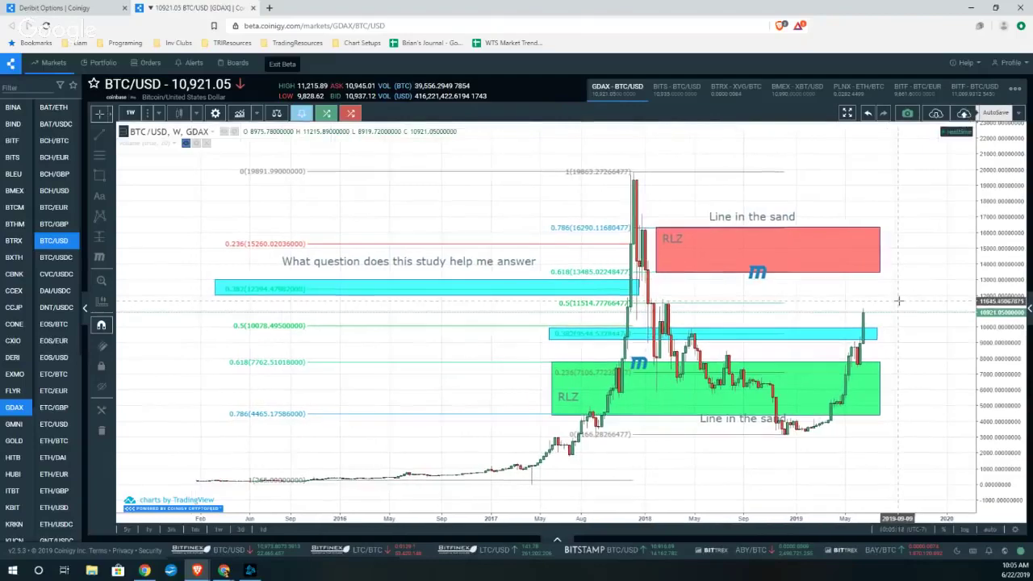